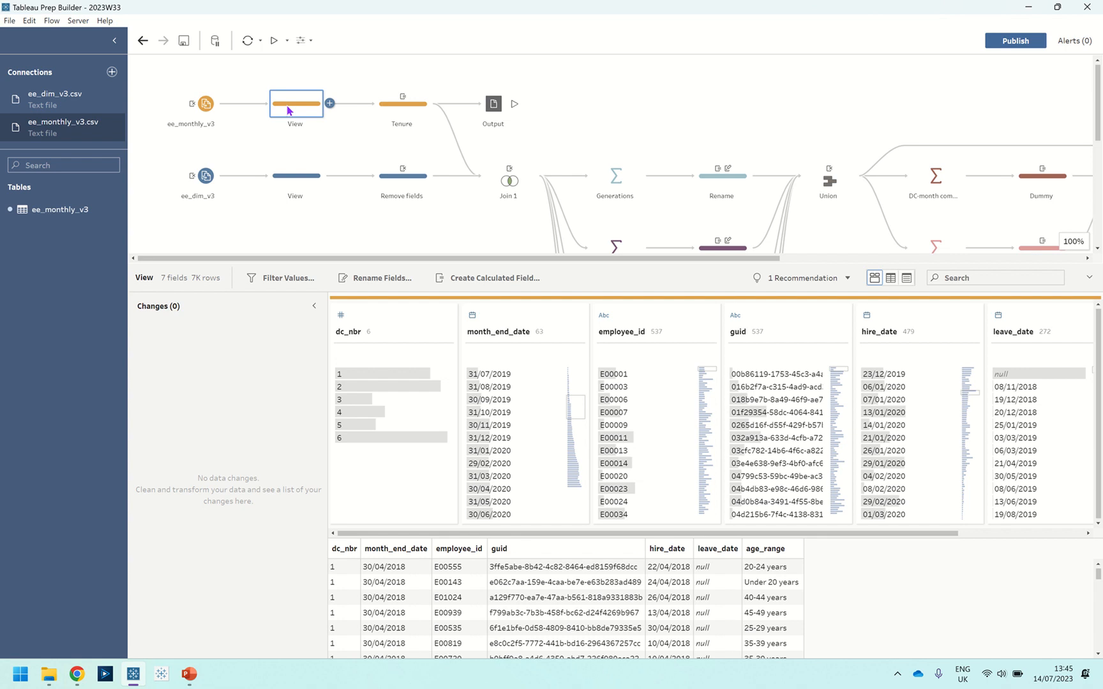
# - Review the fields of the ee_monthly_v3 View step and isolate the record with leave_date 08/11/2018
pyautogui.moveTo(607, 535); pyautogui.dragTo(734, 539)
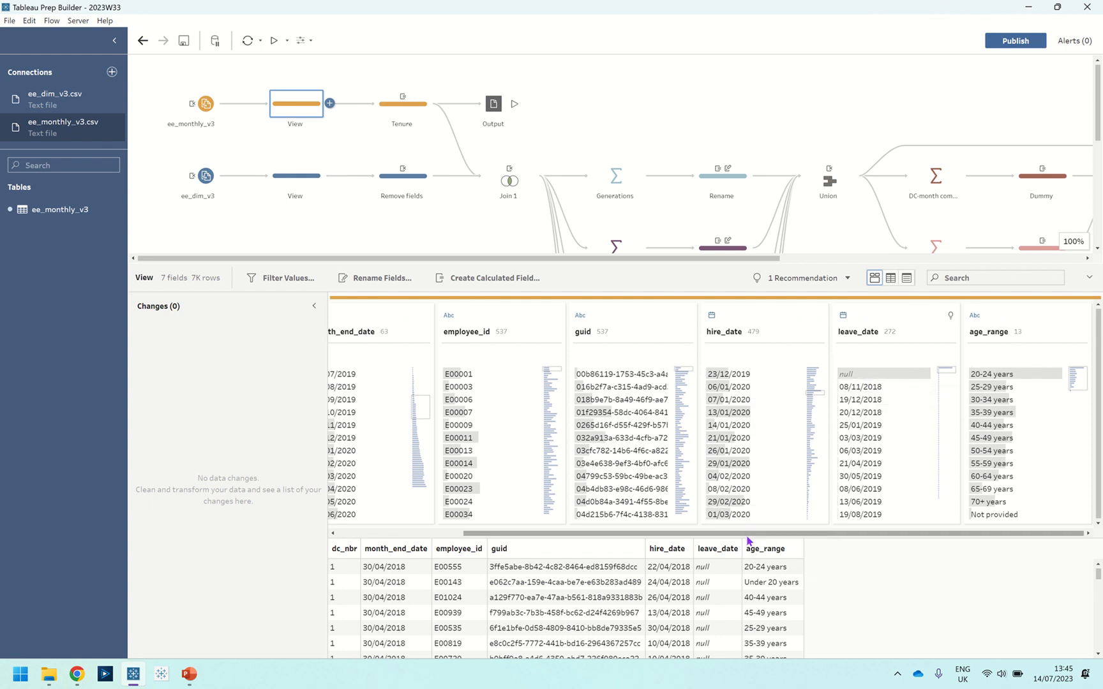
pyautogui.moveTo(745, 535); pyautogui.dragTo(608, 539)
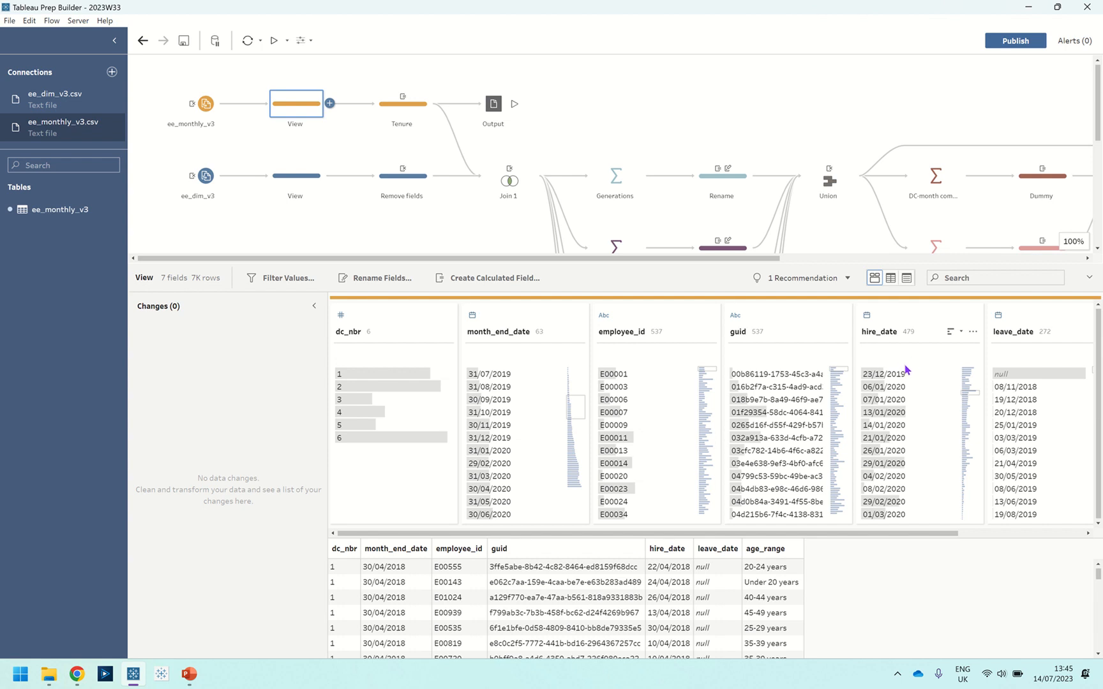
pyautogui.moveTo(905, 377)
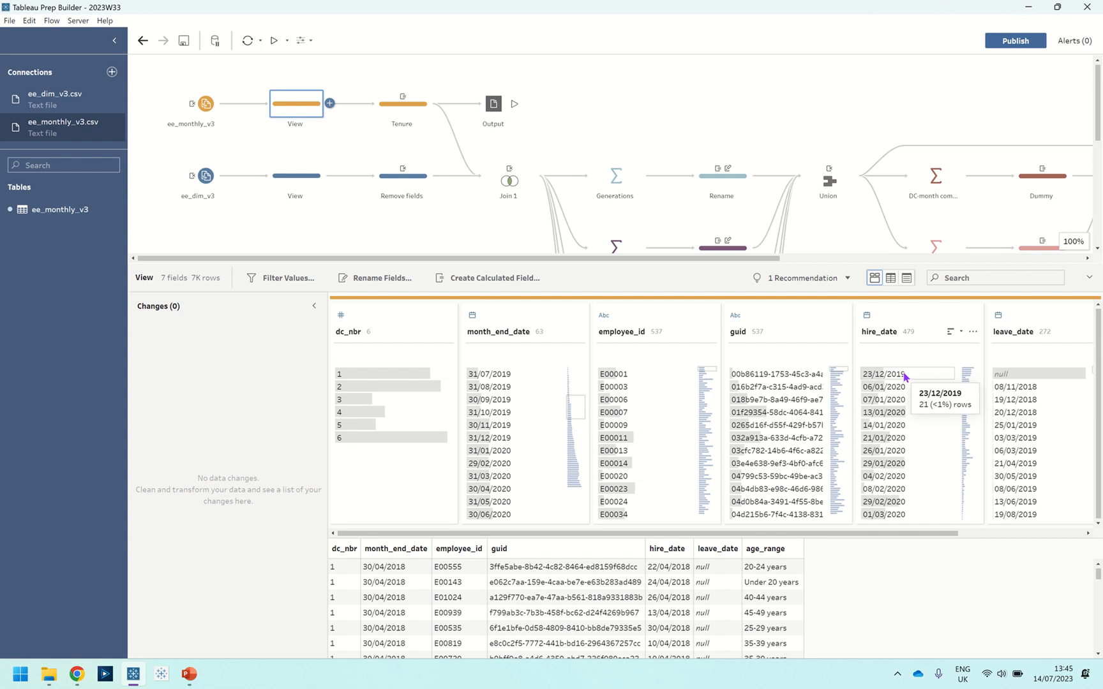
pyautogui.click(1014, 387)
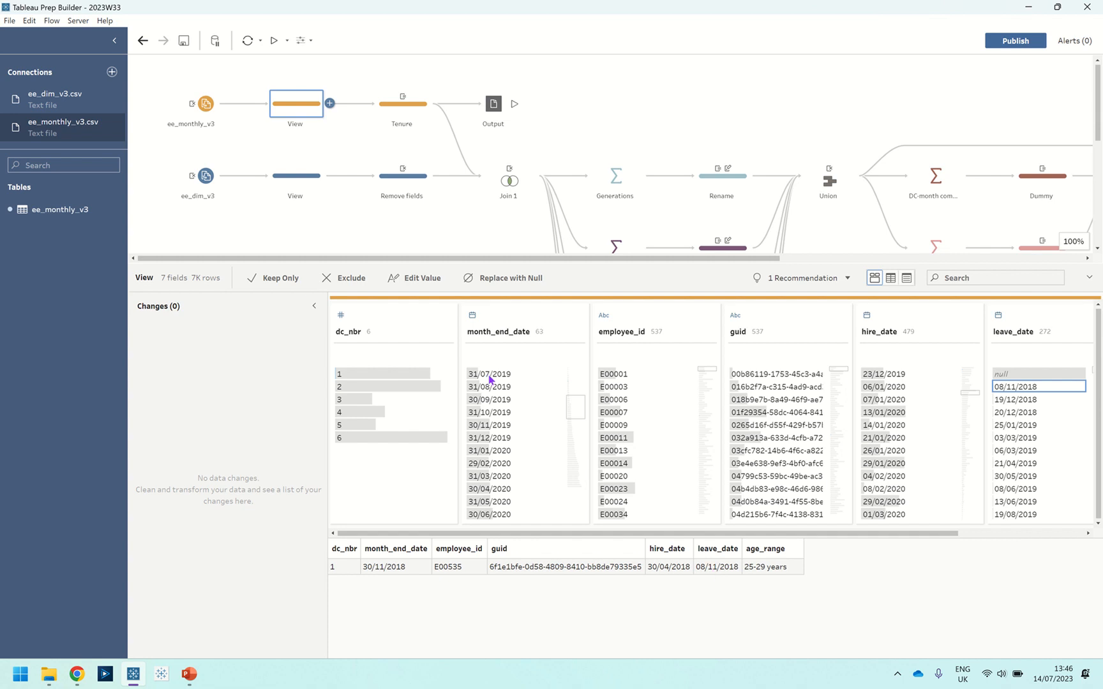
# - Open the Tenure step and examine the formula of its first tenure_months calculated field, leaving it unedited
pyautogui.click(406, 118)
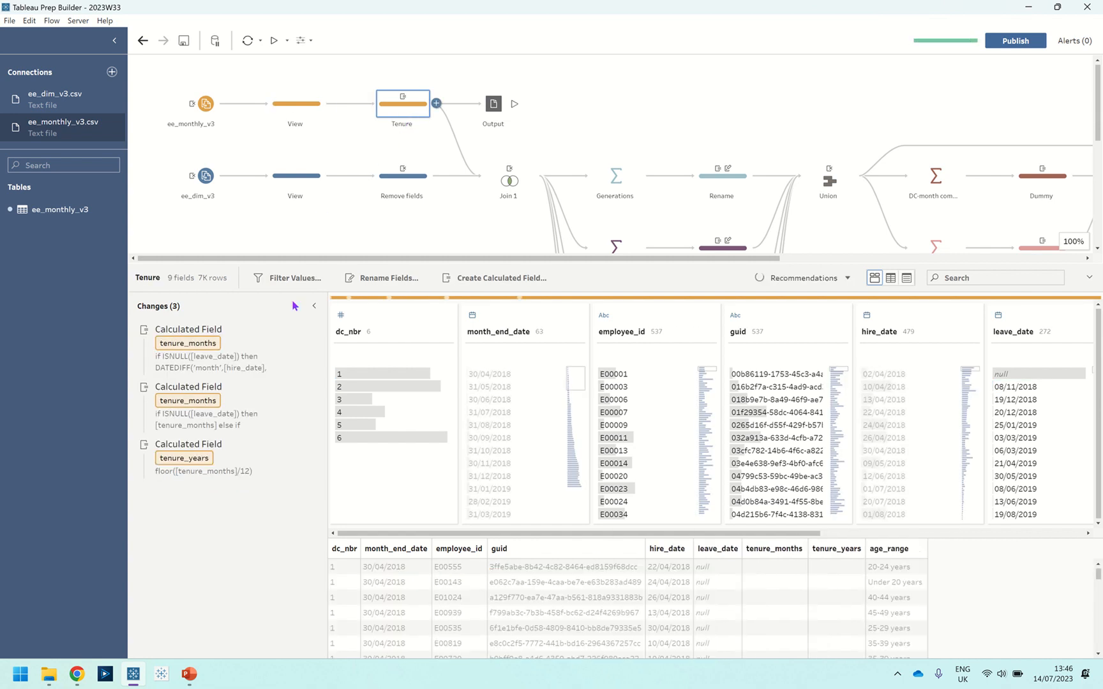
pyautogui.click(299, 331)
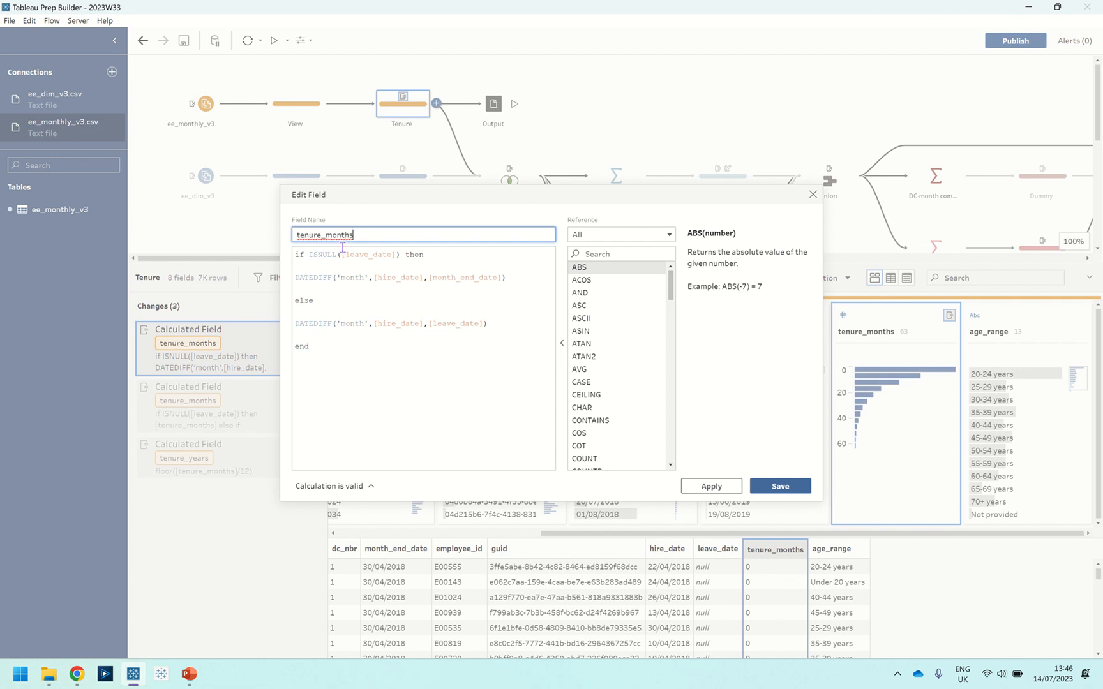
pyautogui.click(528, 275)
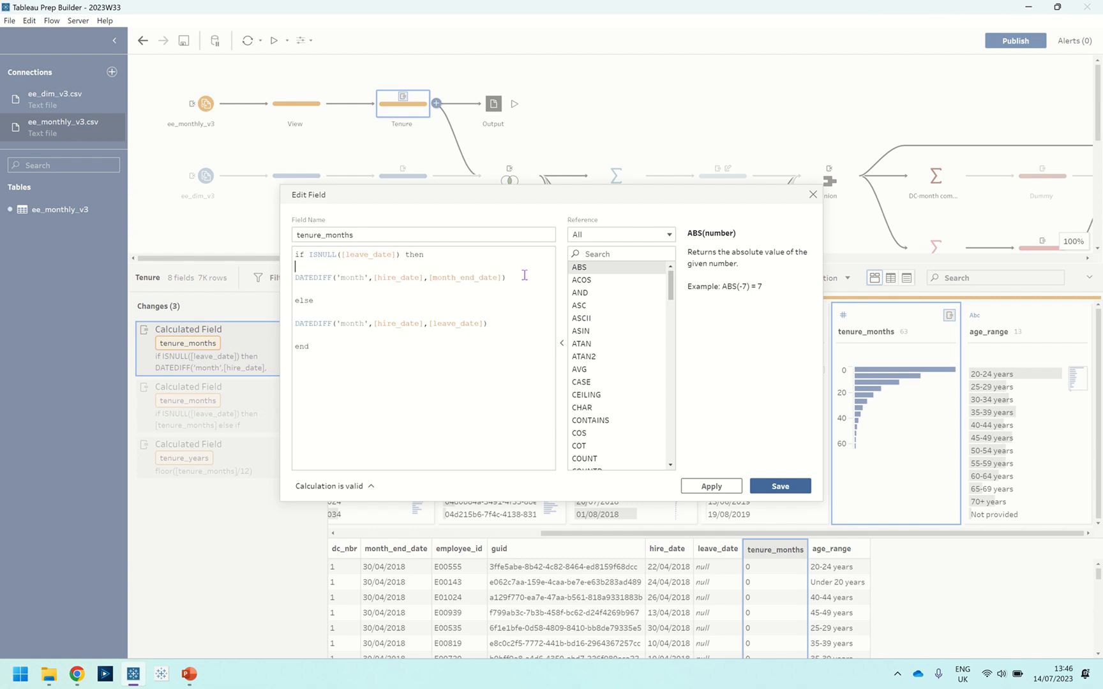
pyautogui.click(524, 275)
pyautogui.click(813, 195)
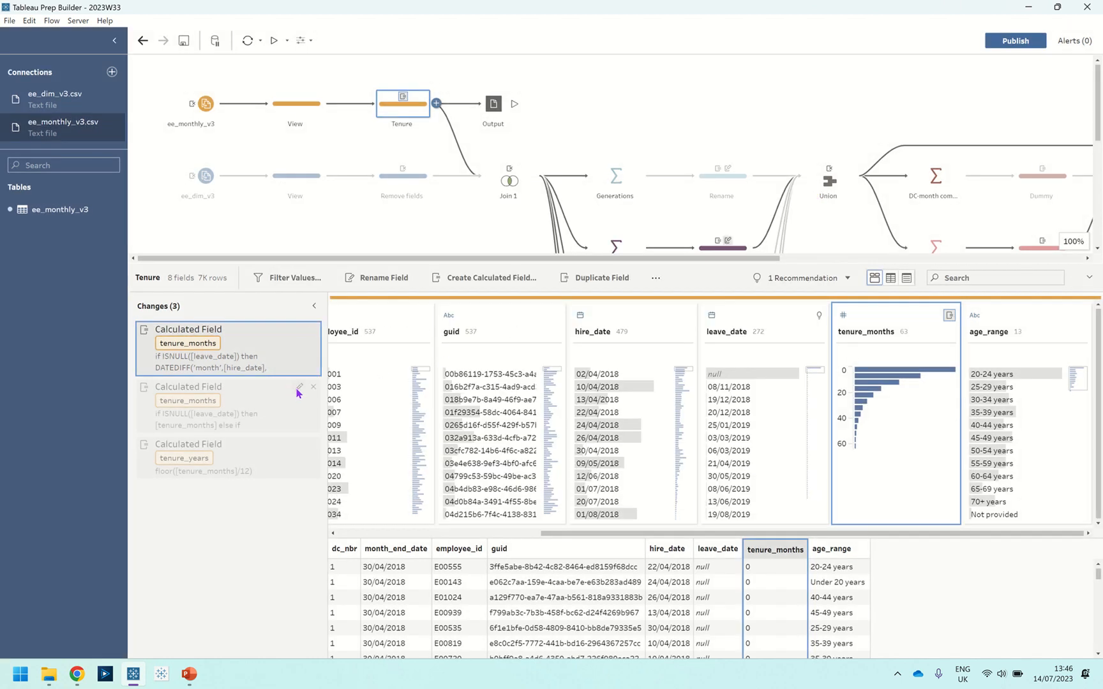
# - Examine the formula of the second tenure_months calculated field in the Tenure step and save it as is
pyautogui.click(298, 388)
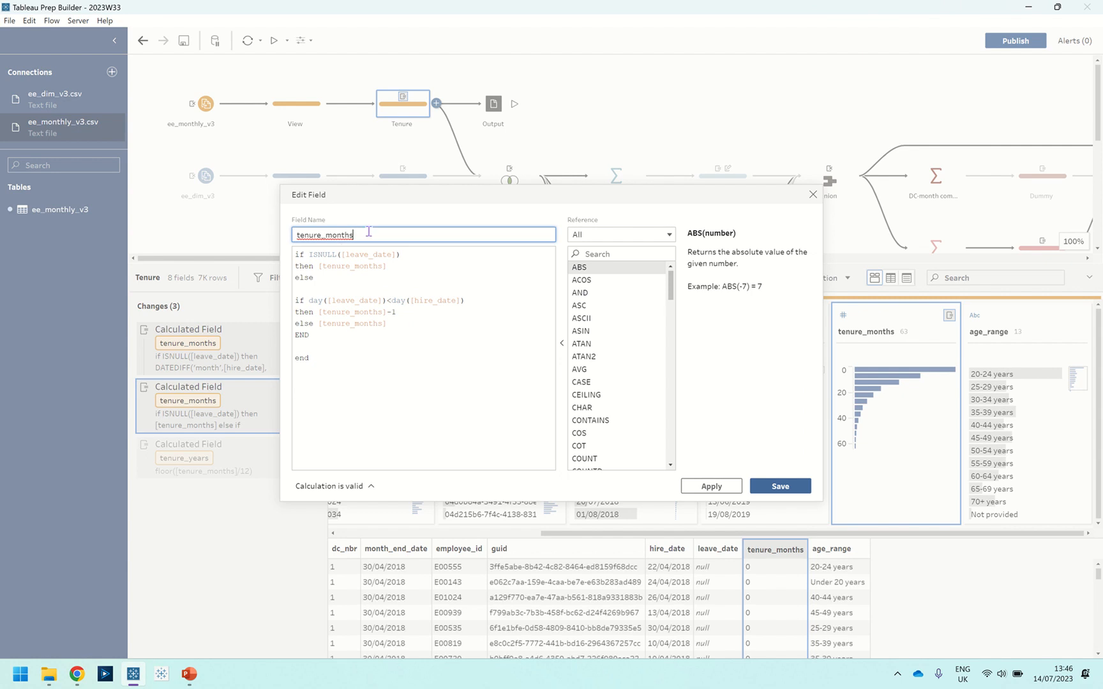
pyautogui.click(401, 269)
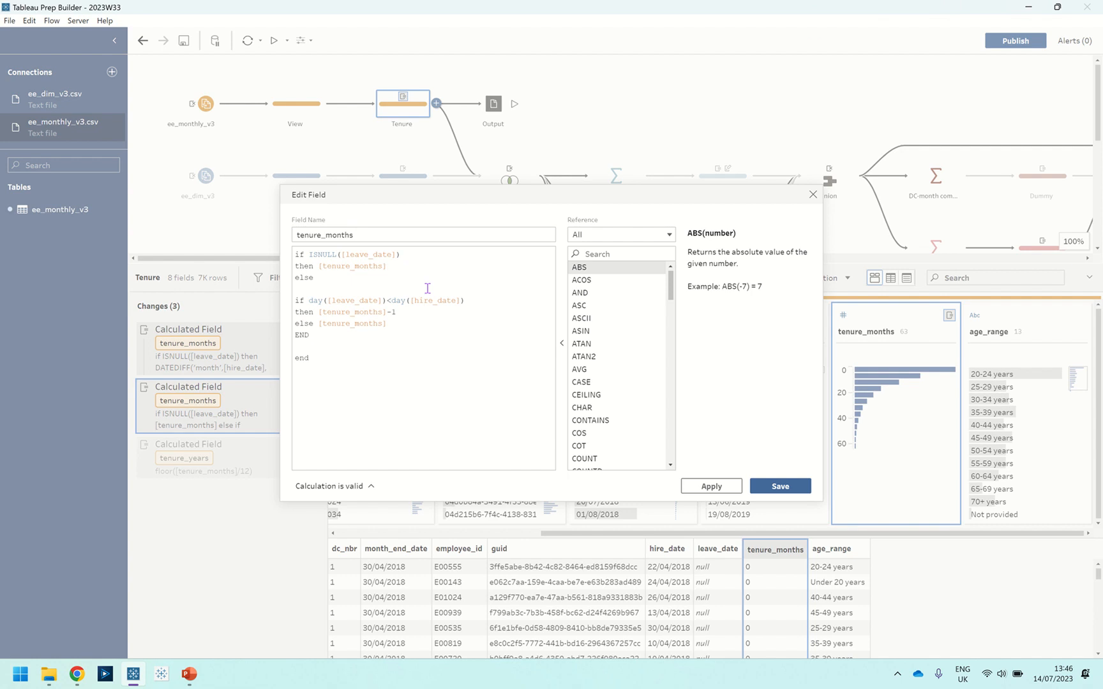
pyautogui.click(388, 282)
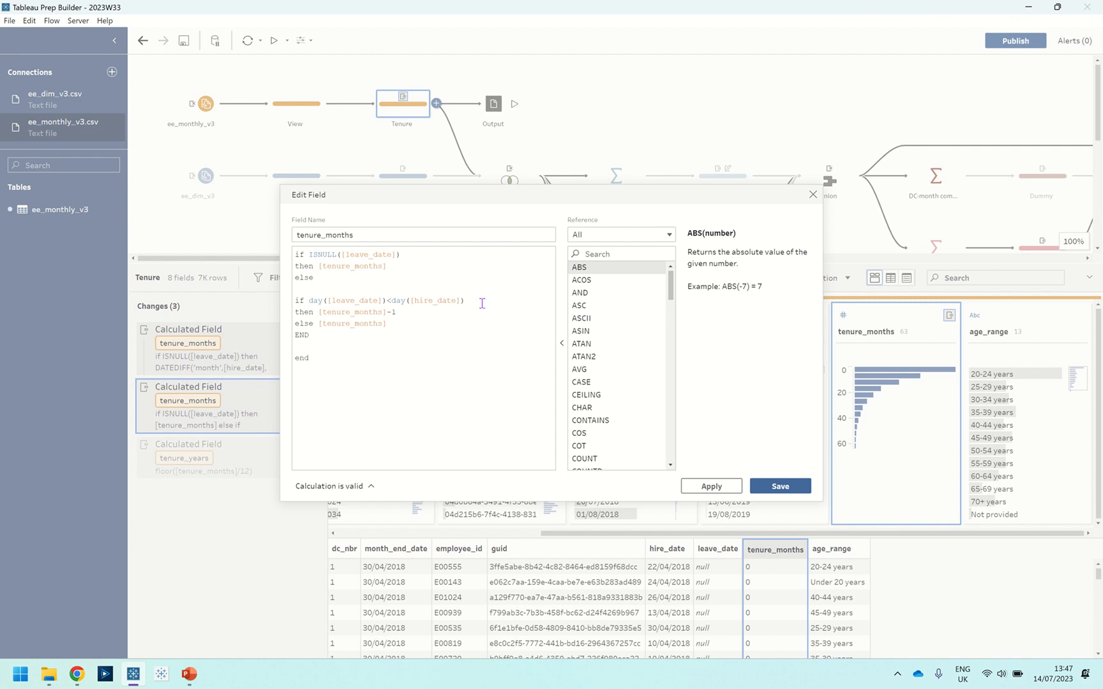
pyautogui.click(776, 490)
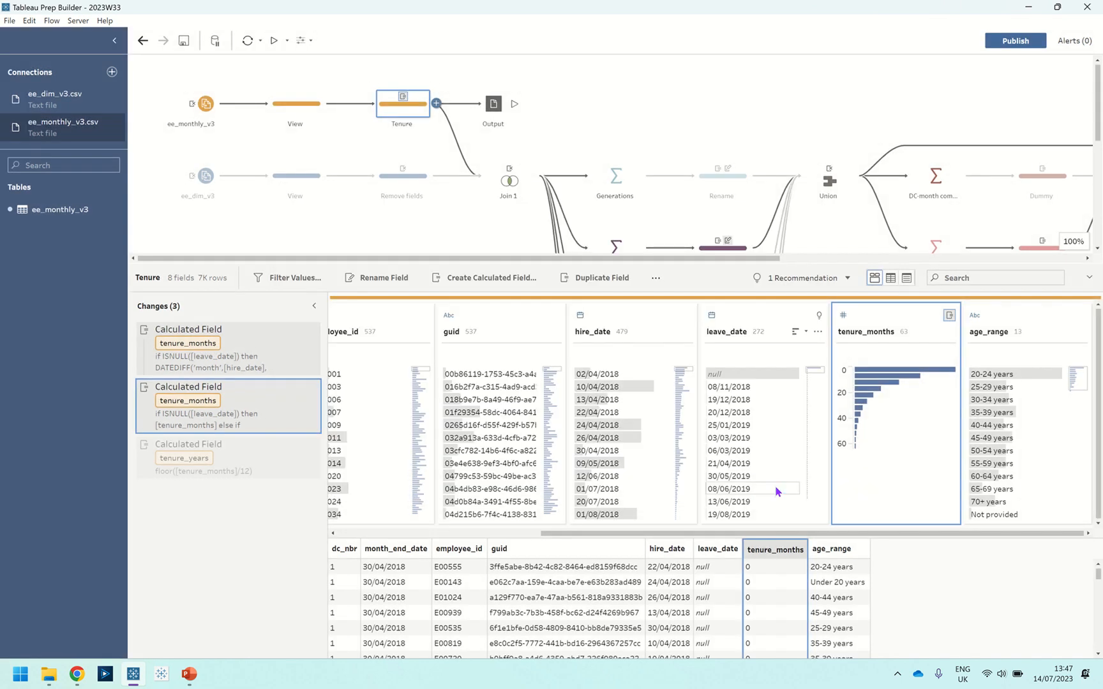
# - Search employee_id for the employee with the 08/11/2018 leave date, highlight that ID, and enlarge the data area to inspect the records
pyautogui.hscroll(-3, 408, 523)
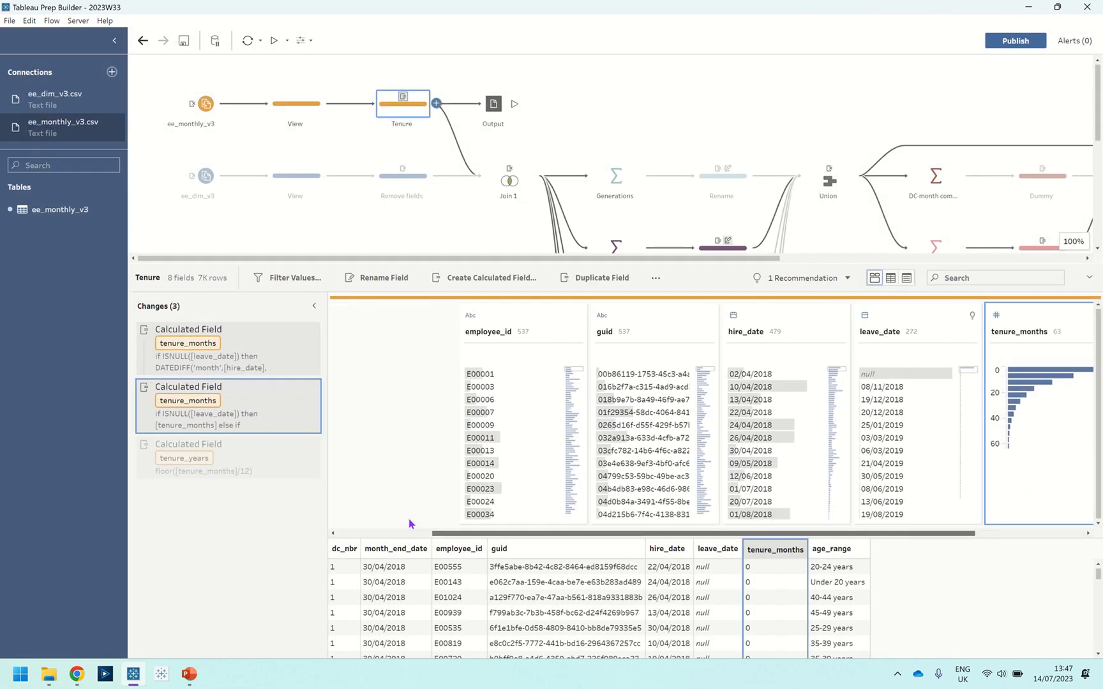
pyautogui.hscroll(-2, 409, 523)
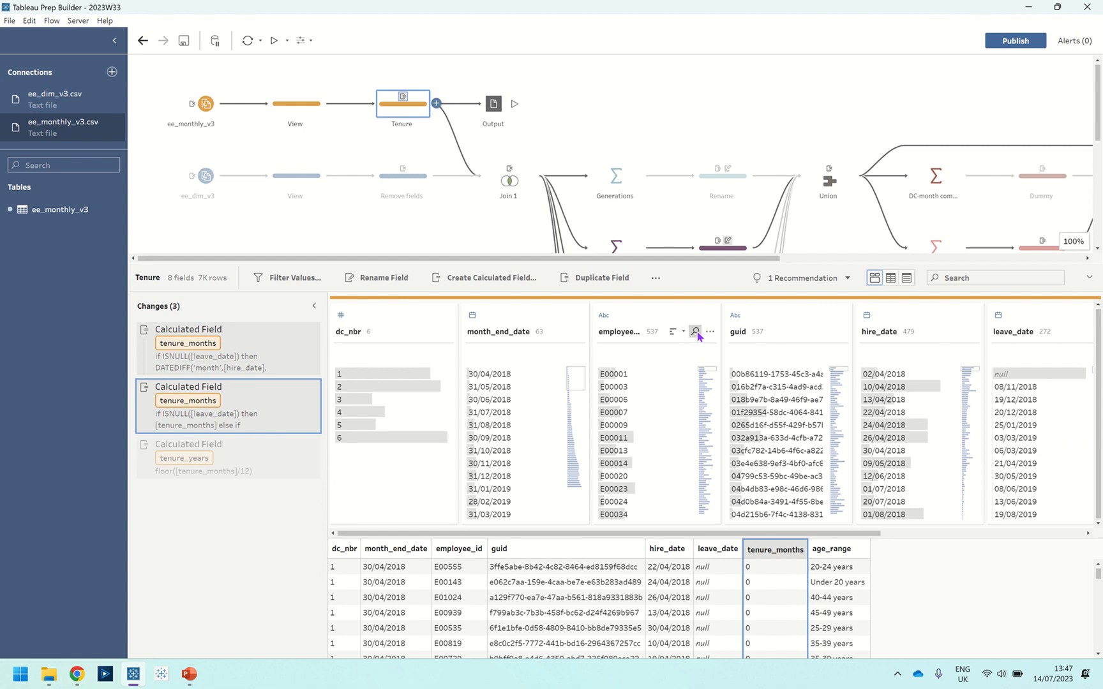
pyautogui.click(695, 331)
pyautogui.write('535')
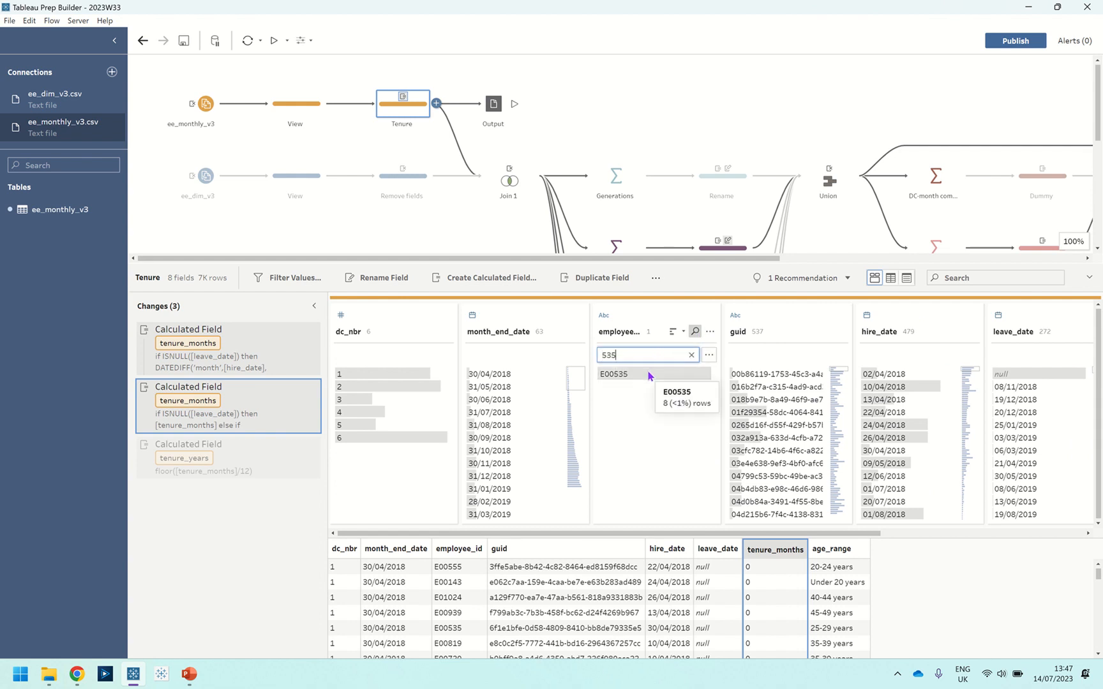
pyautogui.click(649, 374)
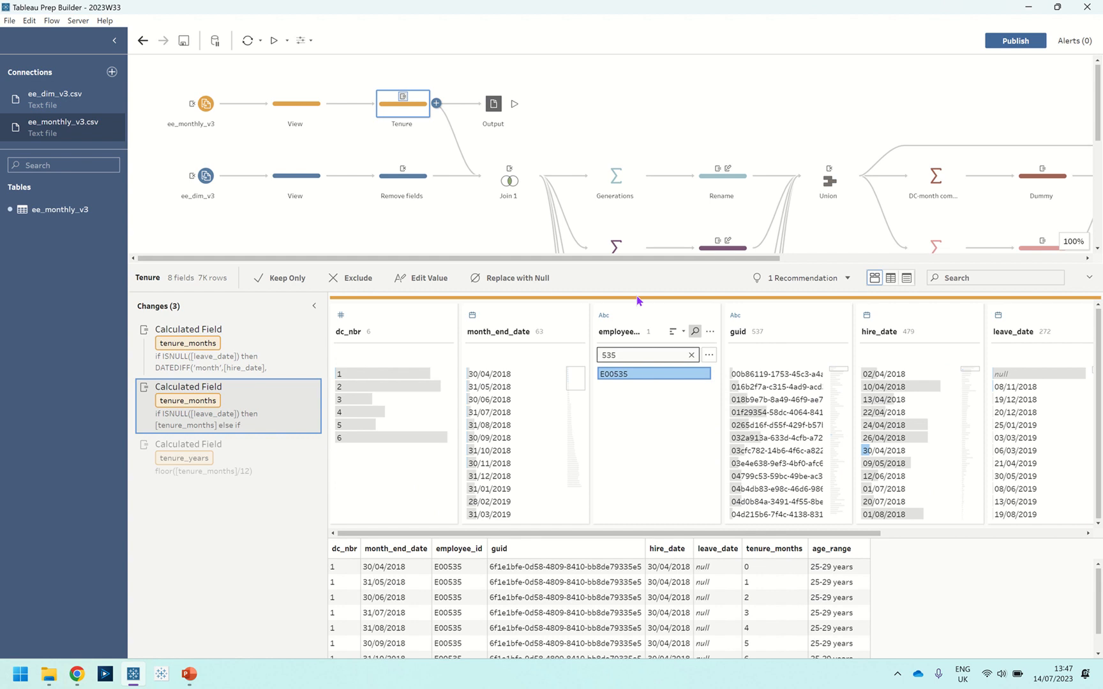
pyautogui.moveTo(637, 264); pyautogui.dragTo(629, 137)
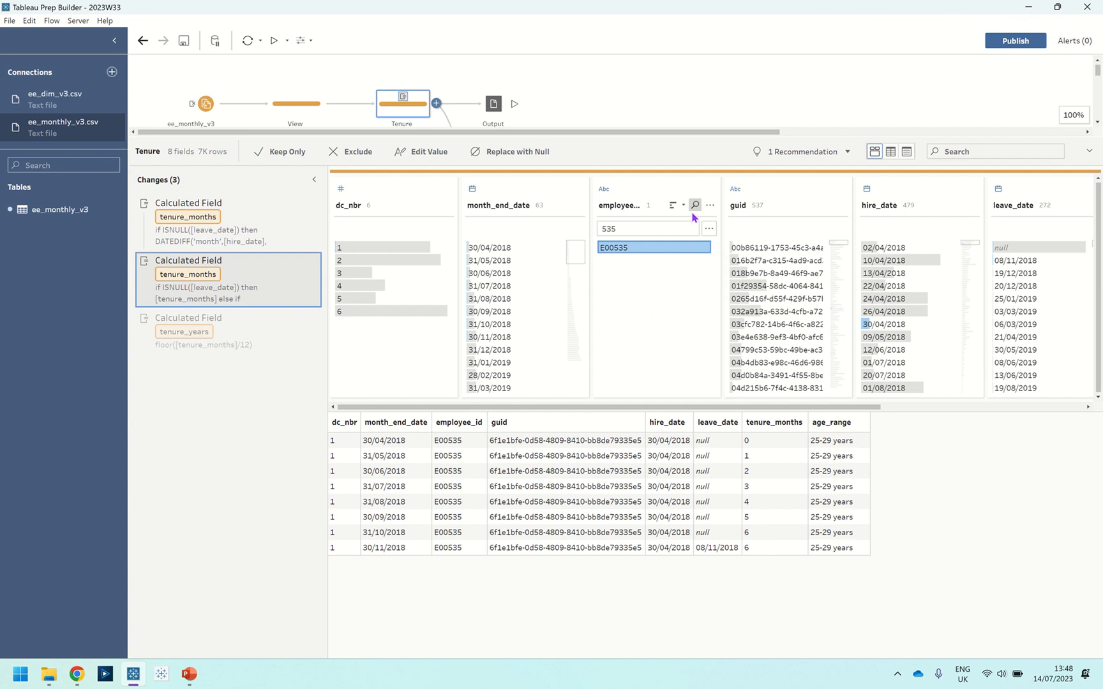
# - Clear the employee_id search and inspect the monthly tenure records of the first listed employee, clearing the selection when done
pyautogui.click(693, 230)
pyautogui.click(691, 229)
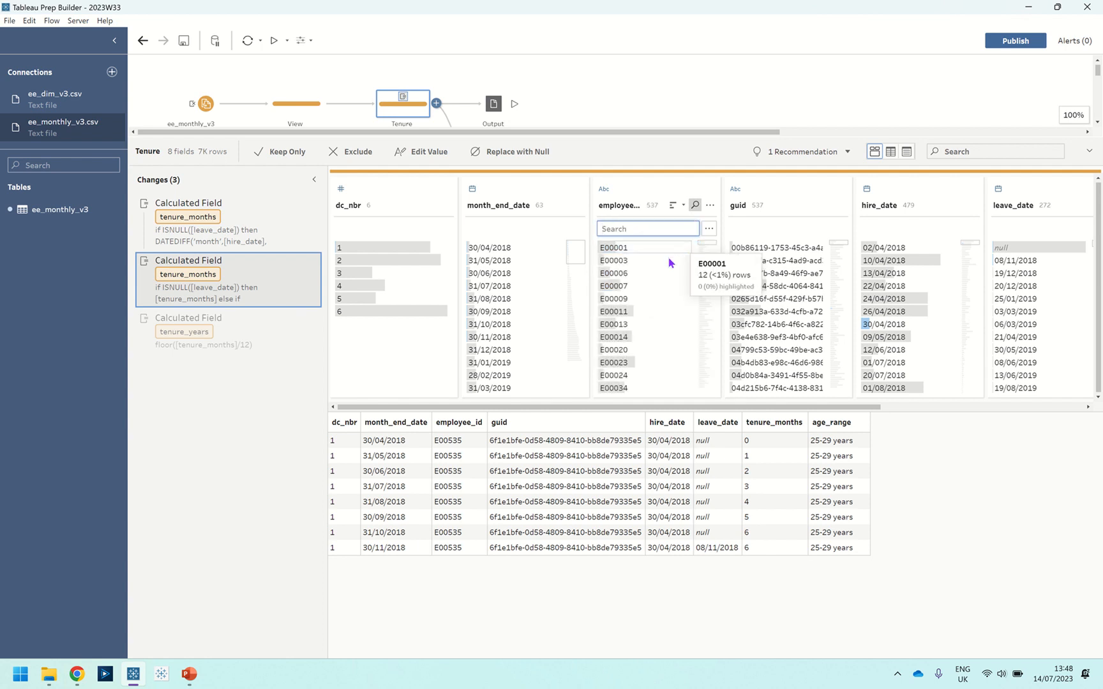
pyautogui.click(651, 248)
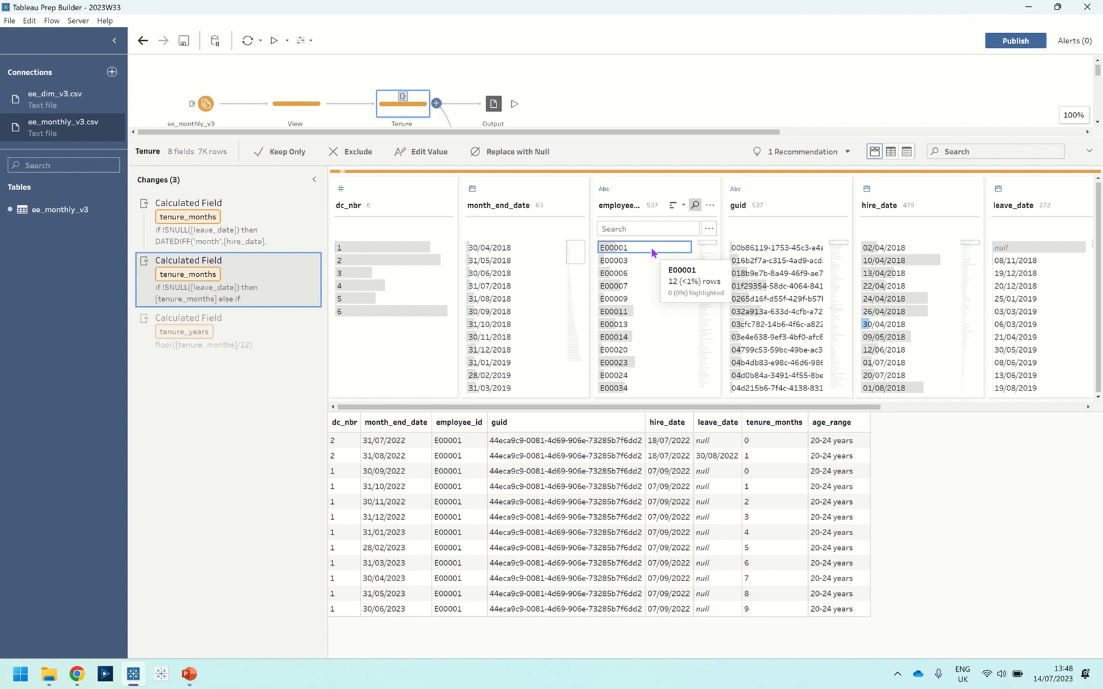
pyautogui.click(651, 248)
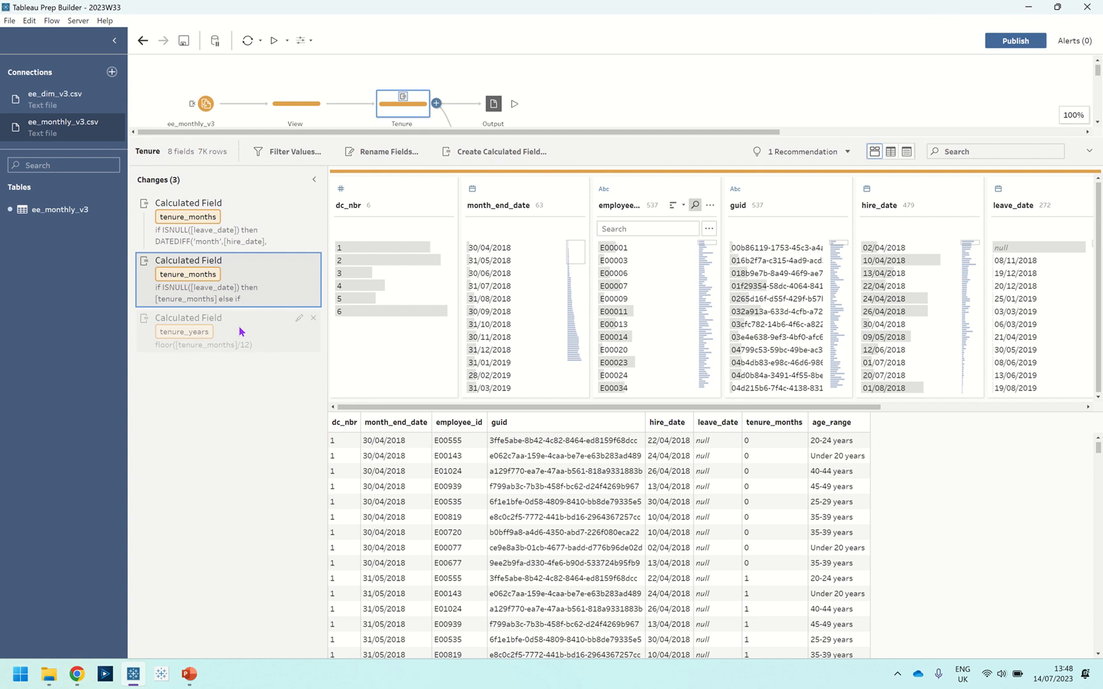
# - Examine the tenure_years calculated field's formula without editing it, and highlight the records with tenure_years 0
pyautogui.click(298, 319)
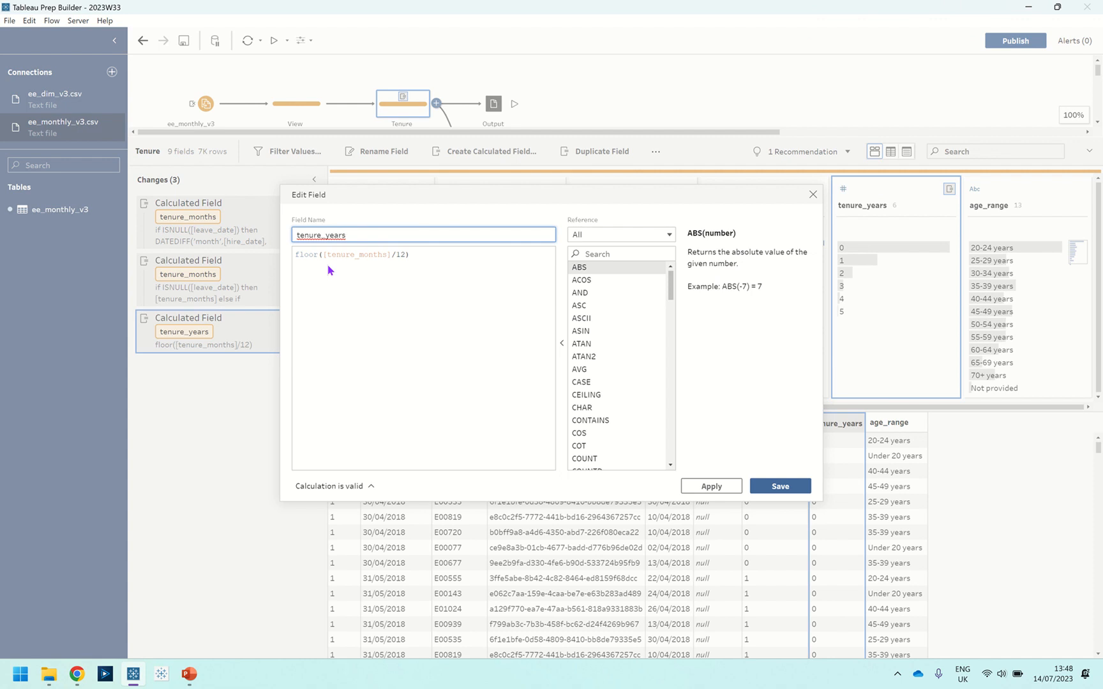
pyautogui.click(812, 194)
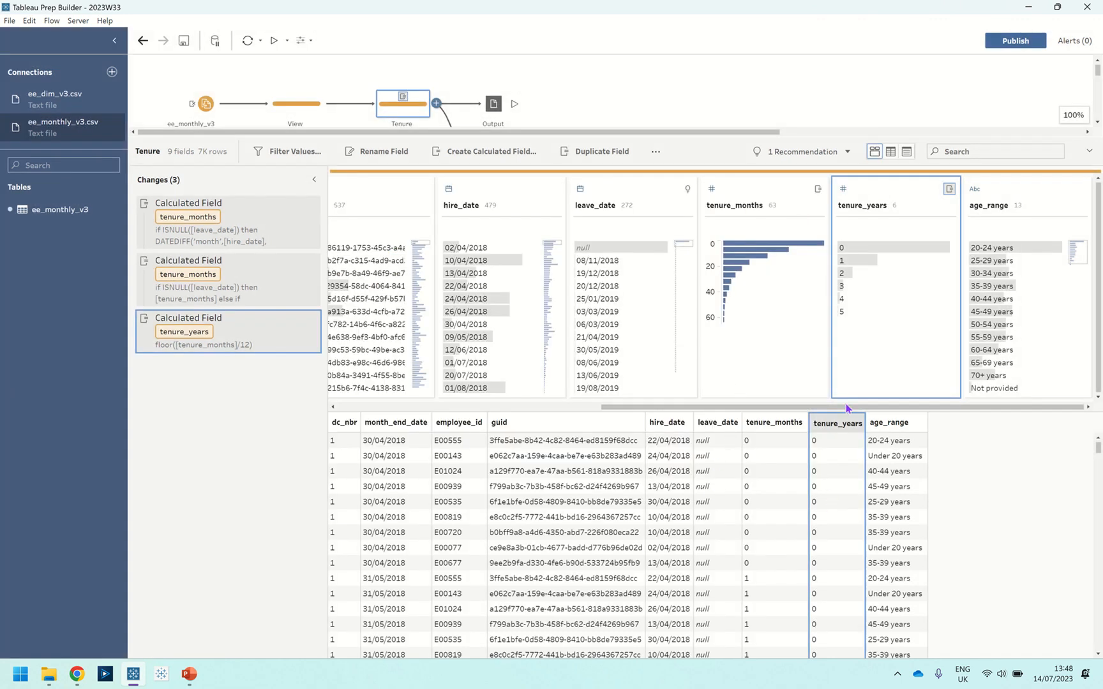
pyautogui.click(860, 247)
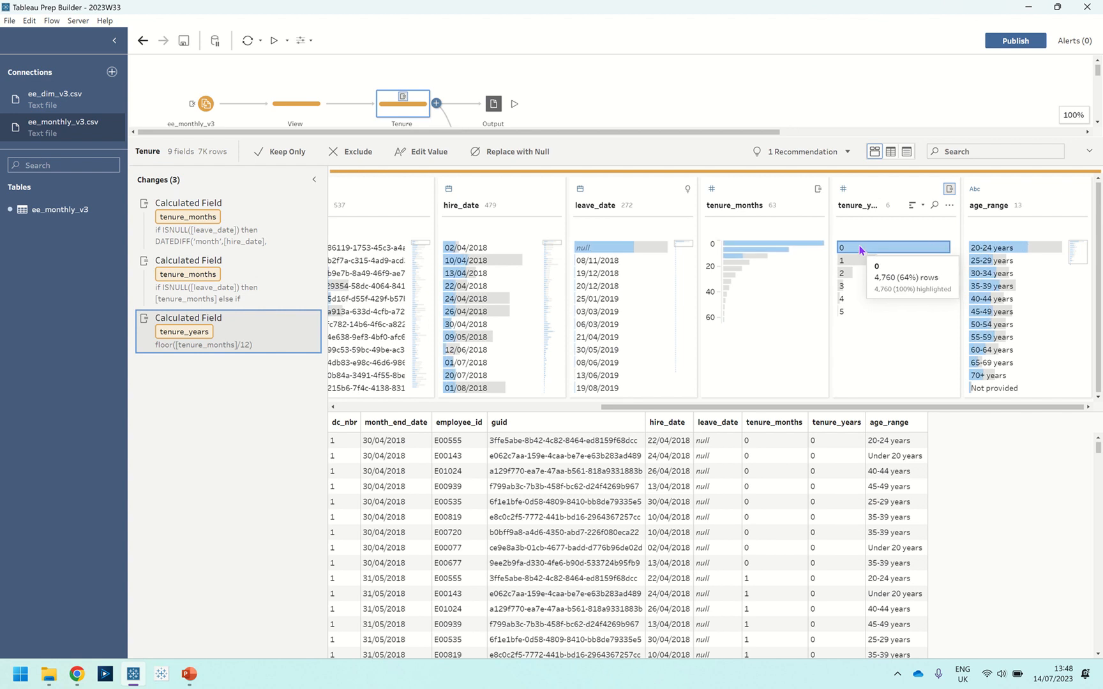
pyautogui.moveTo(781, 251)
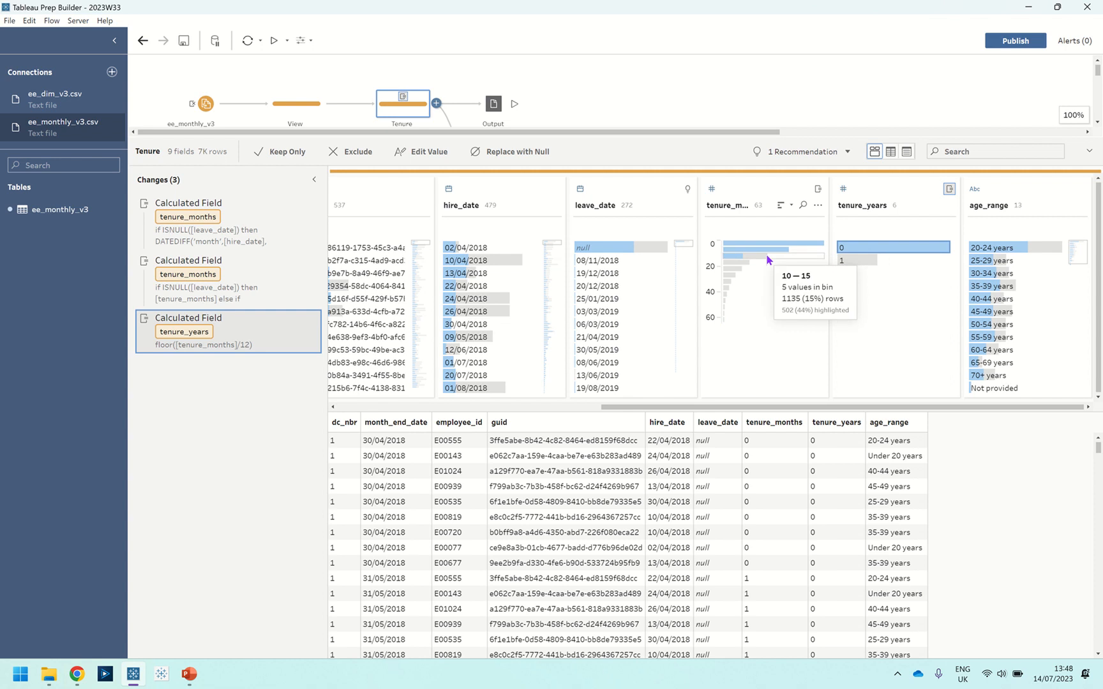
# - Switch the tenure_months field to the Detail view state and check which month values belong to tenure_years 0
pyautogui.click(817, 204)
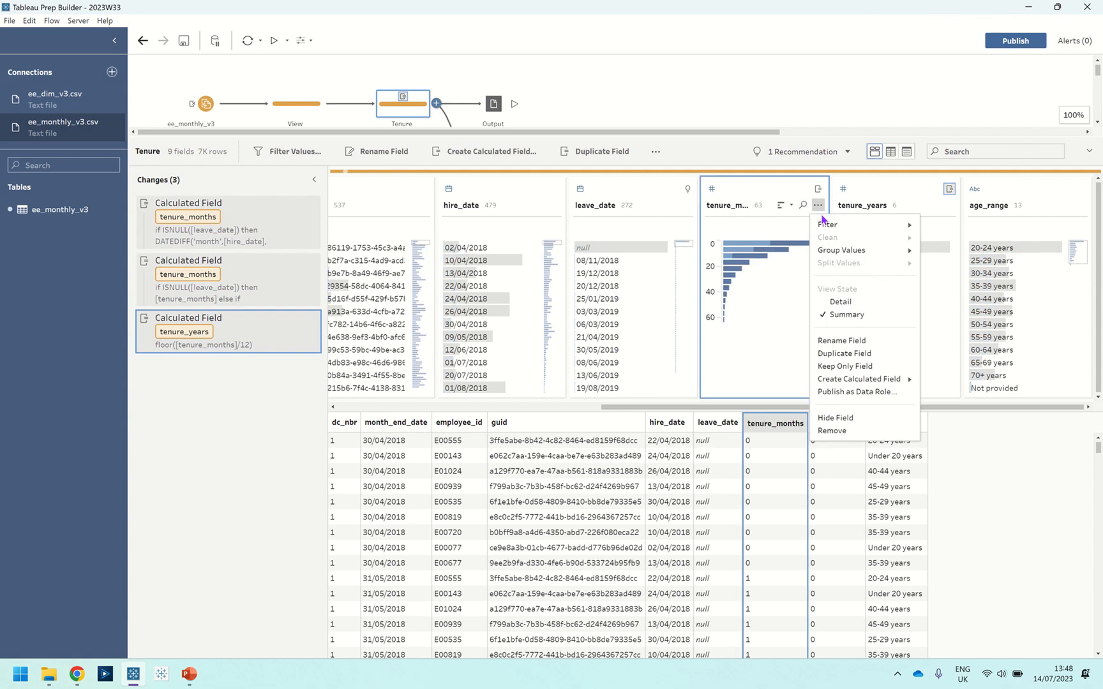
pyautogui.click(840, 301)
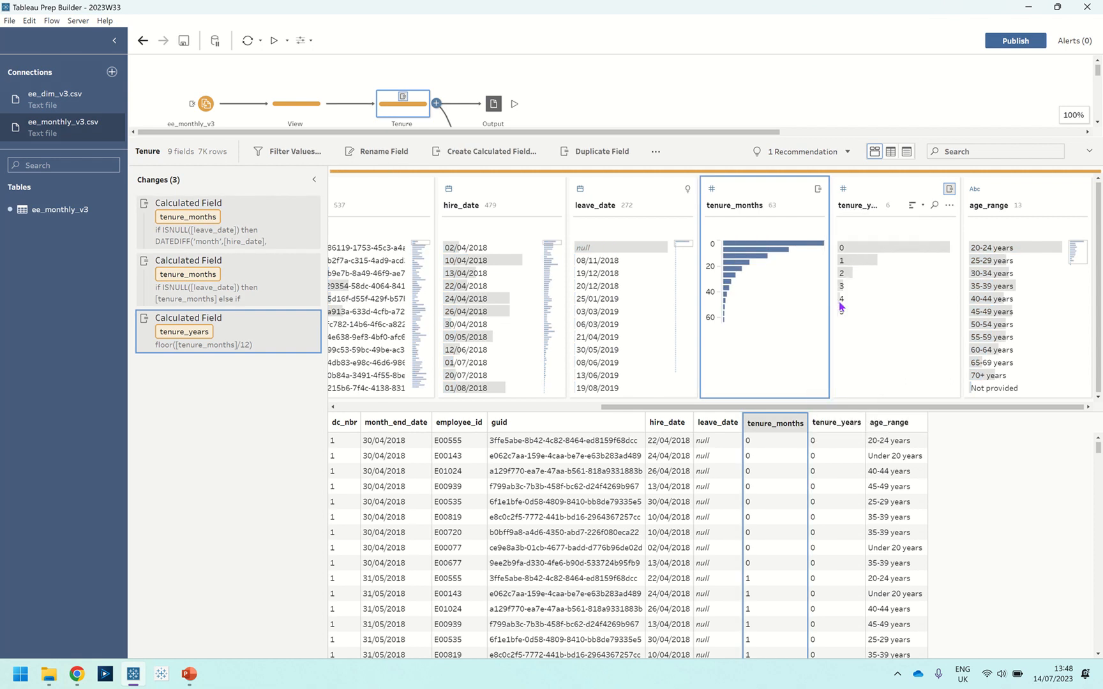
pyautogui.click(866, 250)
pyautogui.scroll(-3, 745, 273)
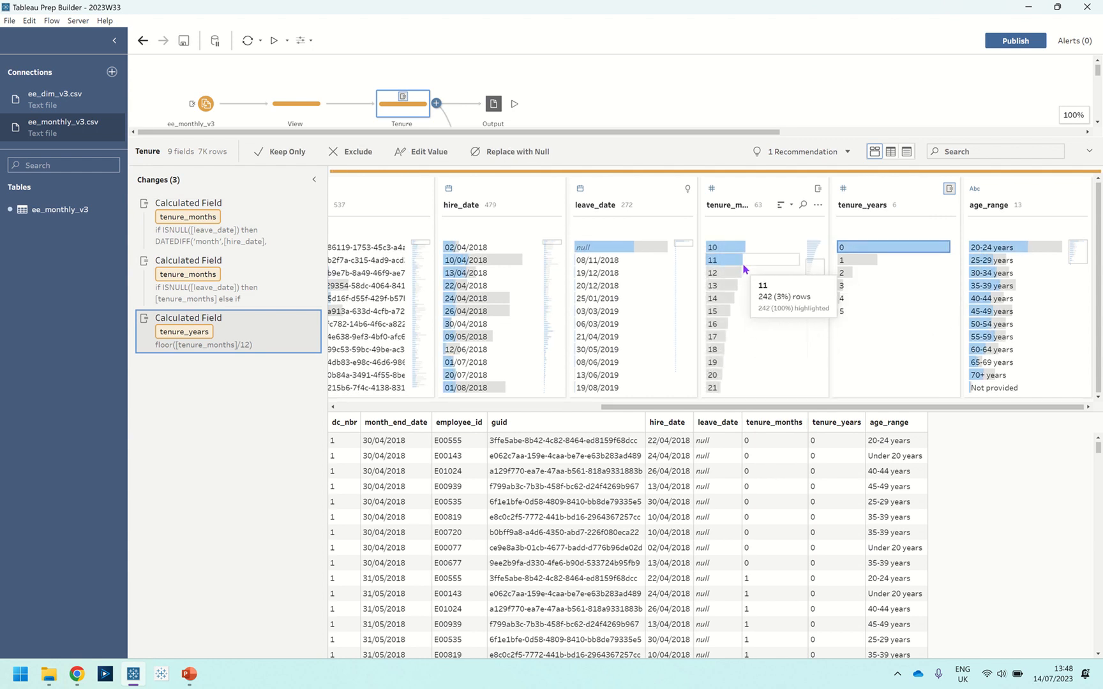
# - Highlight tenure_years 1 and 2 in turn and check which tenure_months values each one covers
pyautogui.click(852, 260)
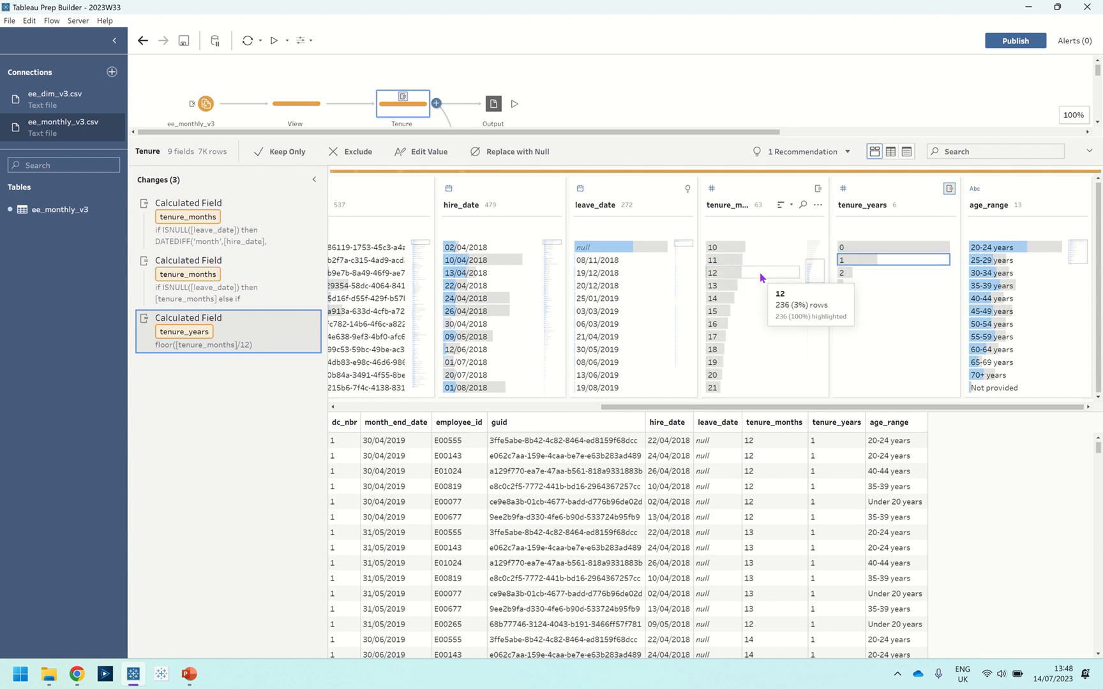
pyautogui.scroll(-3, 758, 275)
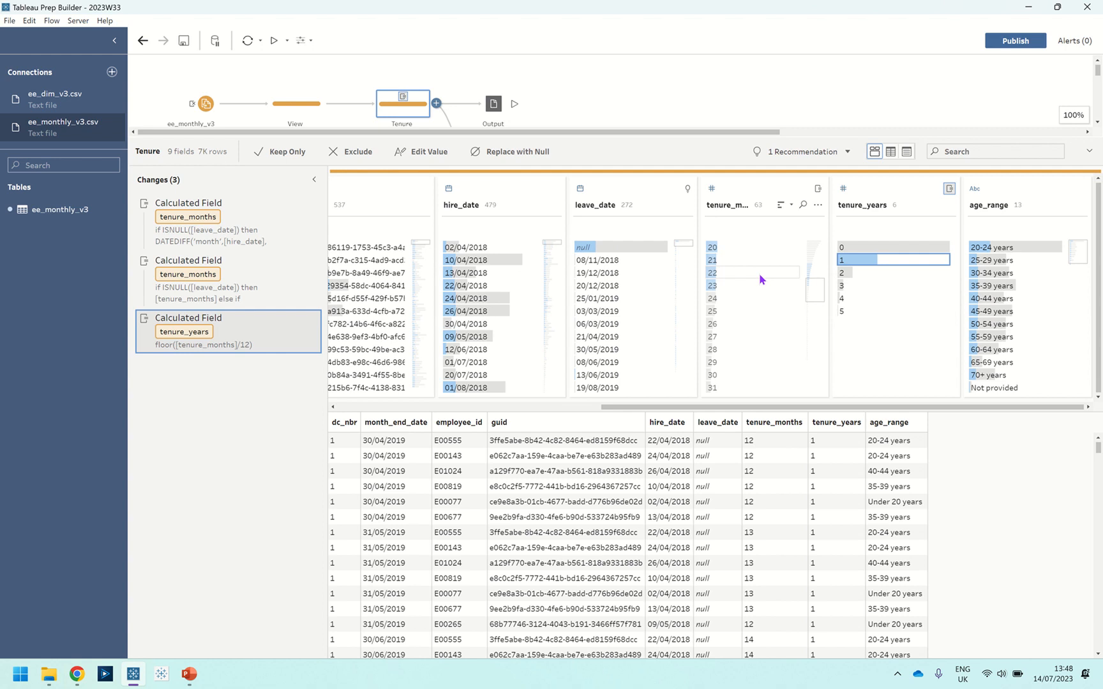
pyautogui.click(847, 273)
pyautogui.scroll(-3, 759, 300)
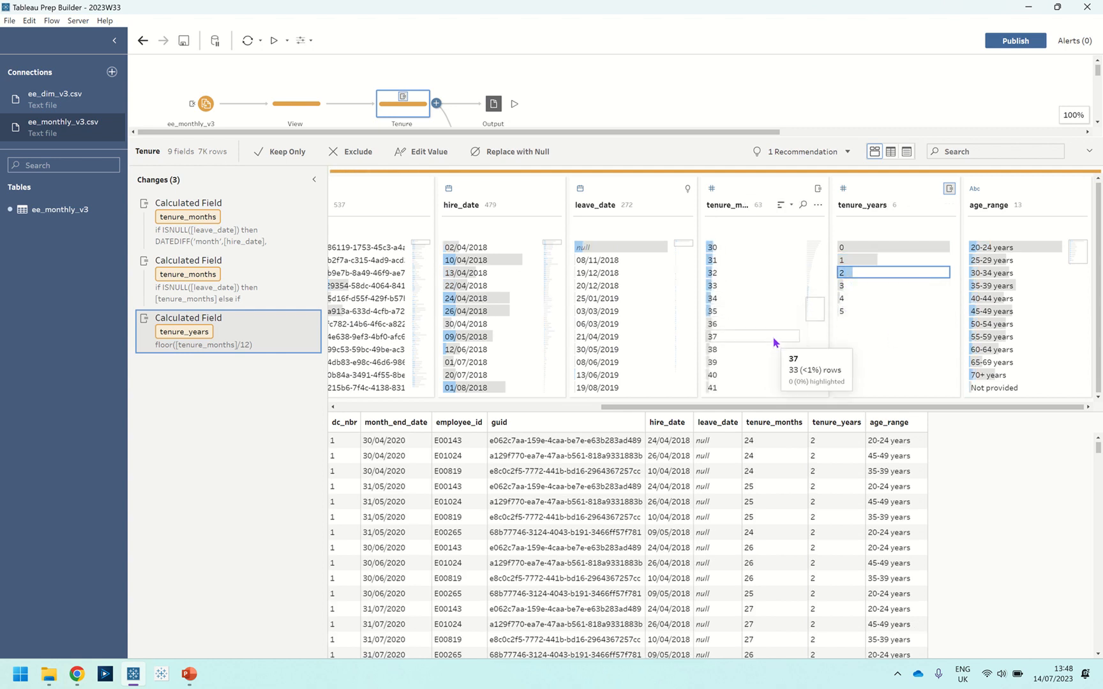
pyautogui.scroll(9, 772, 336)
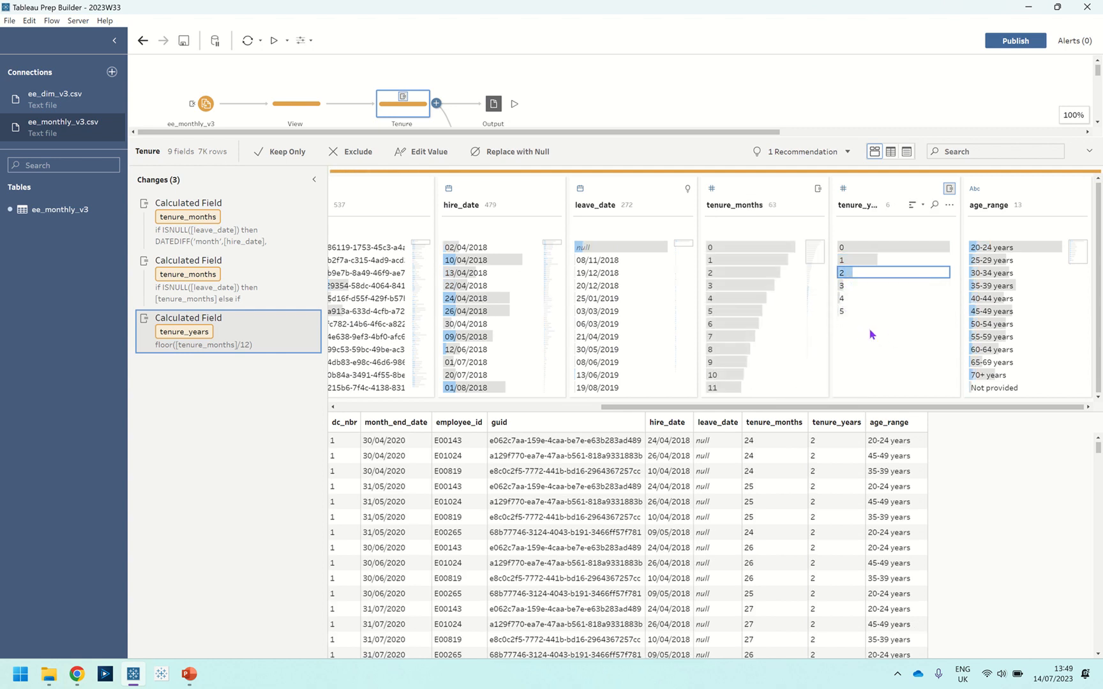
# - Inspect the settings and data preview of the monthly Output step, then deselect it to show the whole flow
pyautogui.click(497, 105)
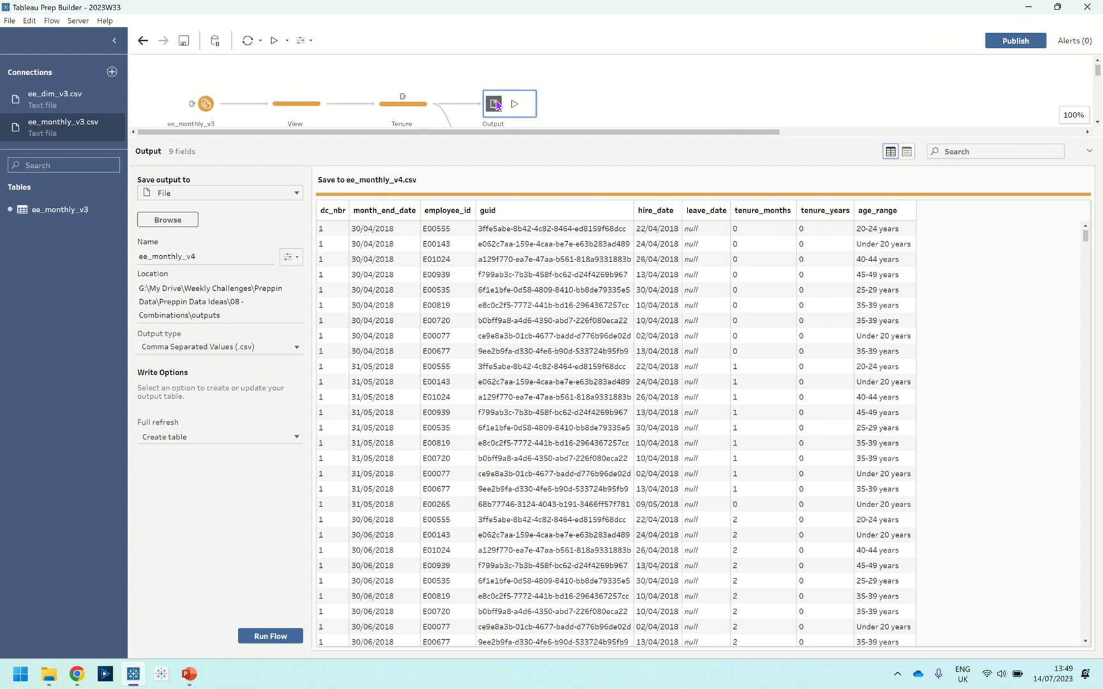
pyautogui.click(548, 102)
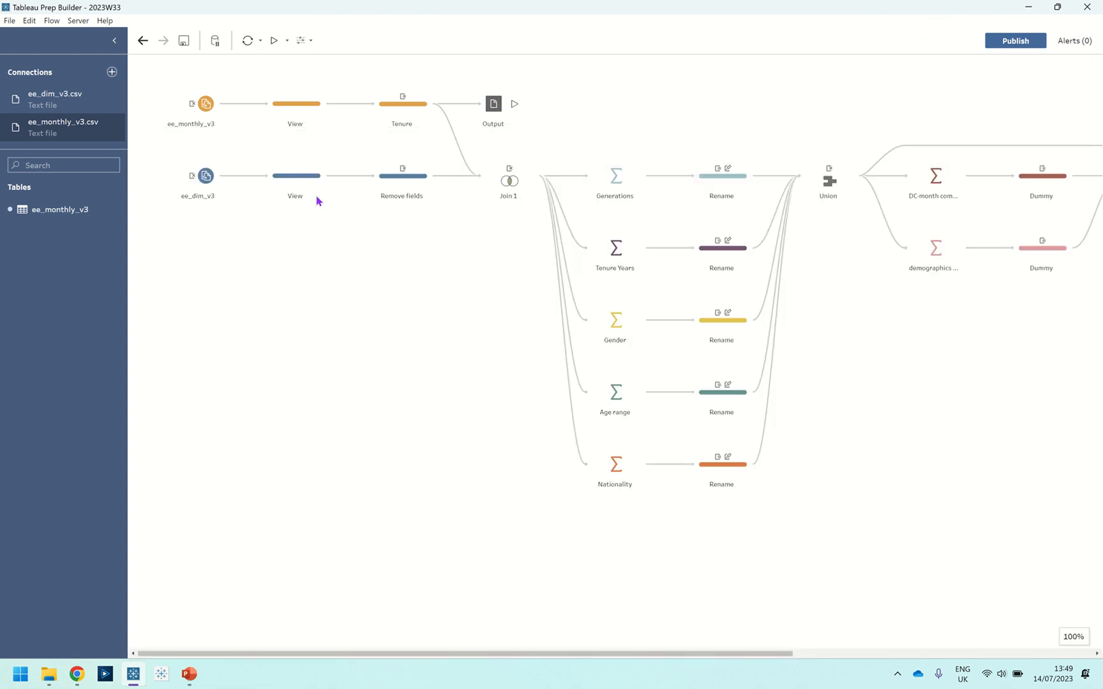
# - Examine the ee_dim_v3 data in its View step and the field removals made in the Remove fields step
pyautogui.click(294, 177)
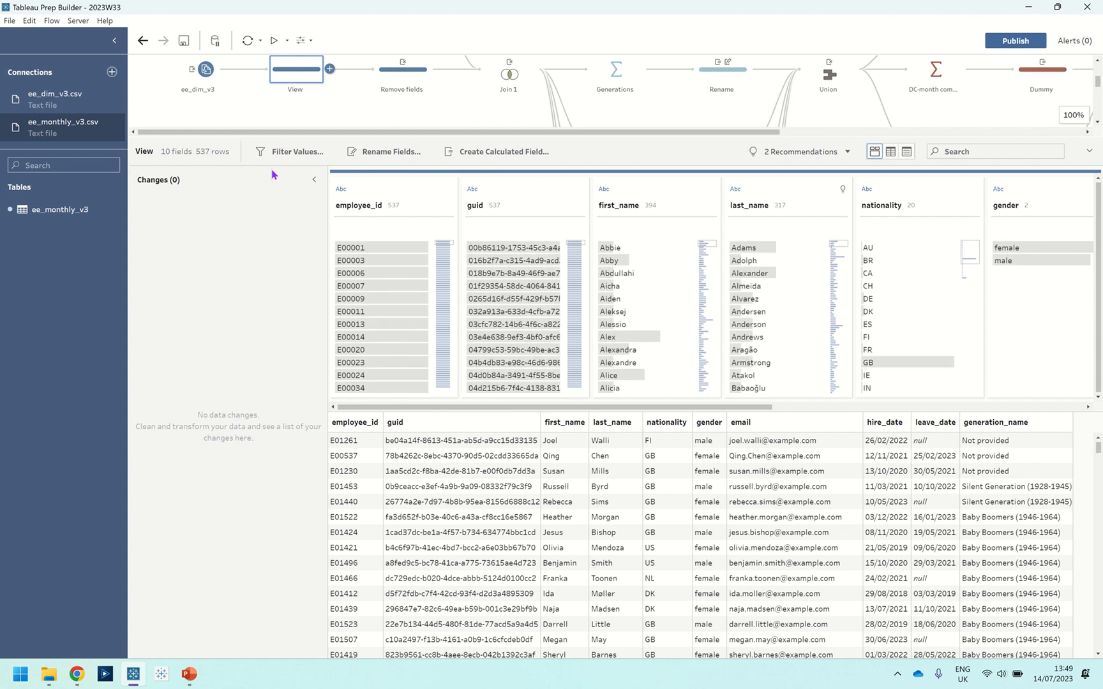
pyautogui.click(413, 80)
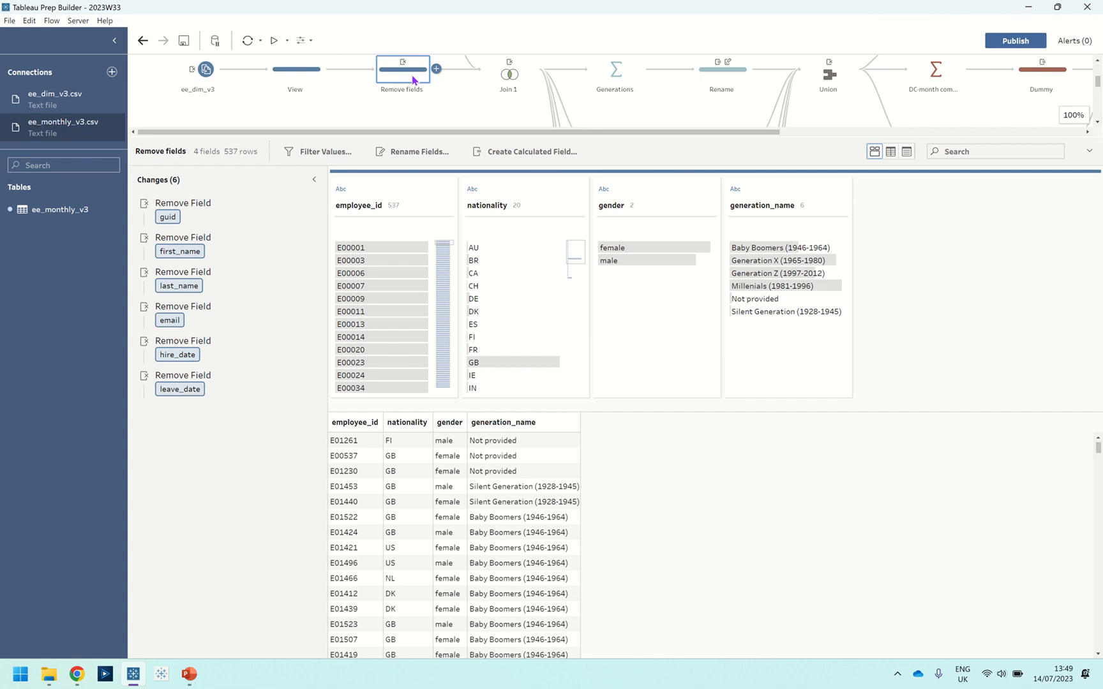
# - Inspect the Join 1 clause and join type, then examine the grouped and aggregated fields of the Generations aggregation
pyautogui.click(510, 76)
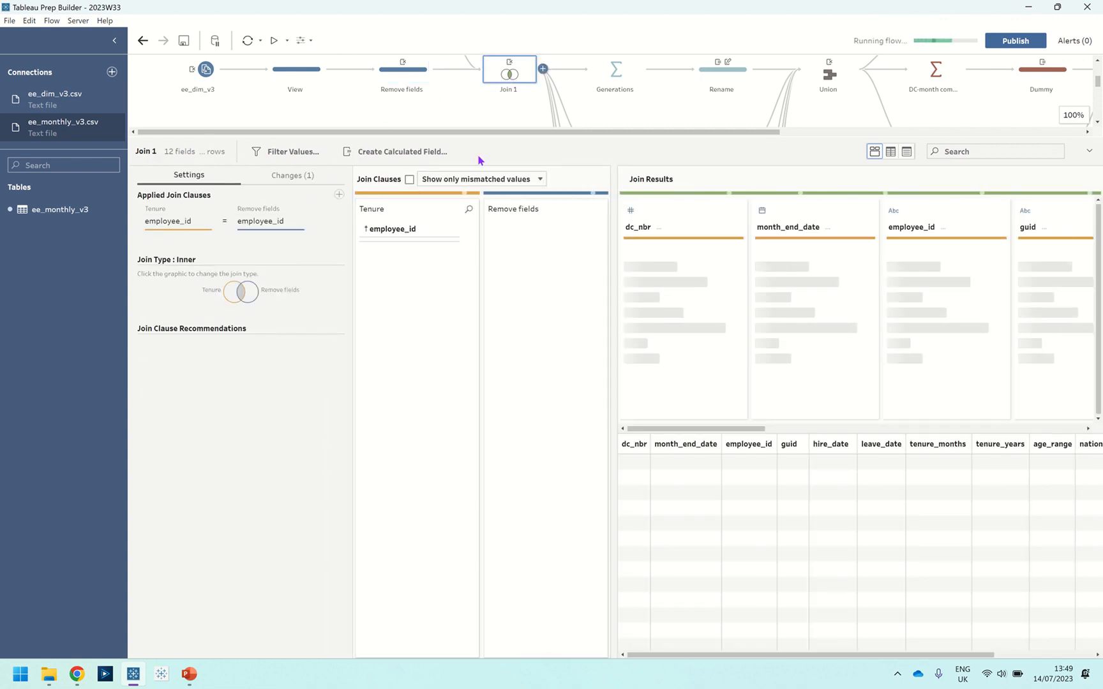
pyautogui.click(627, 104)
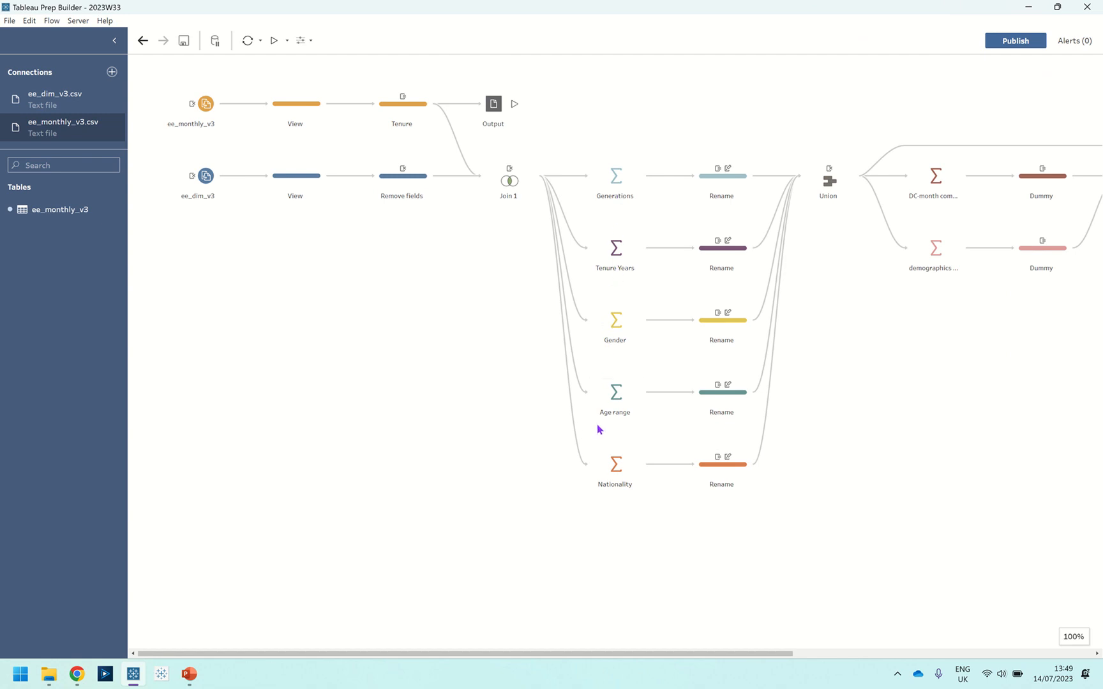
pyautogui.click(617, 182)
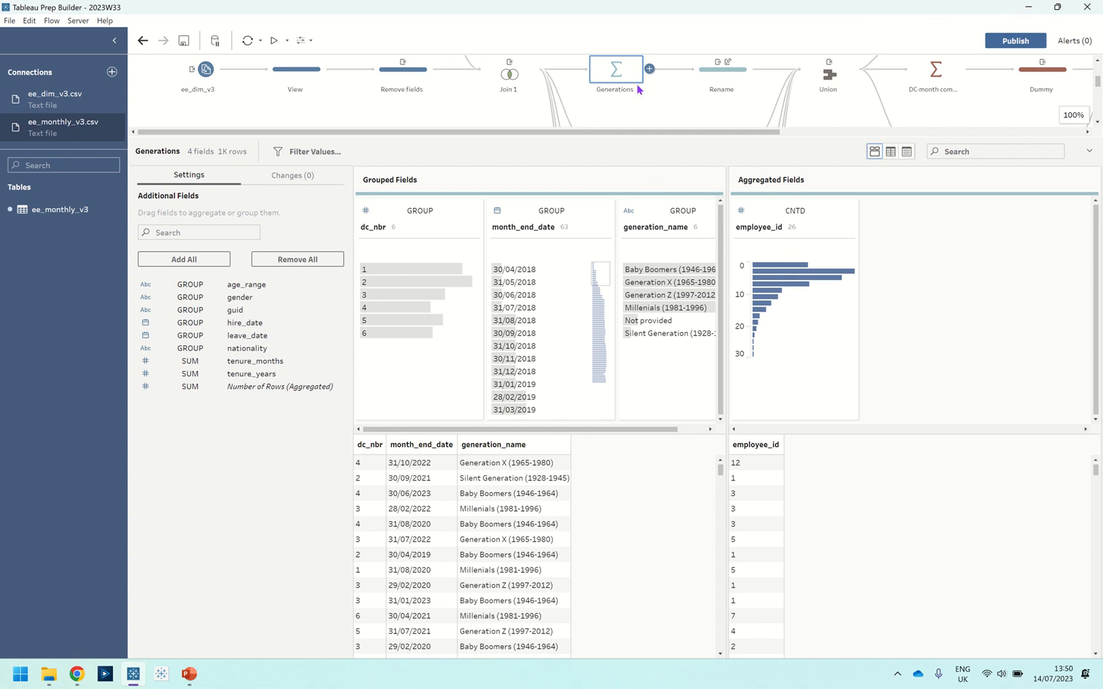
# - Review the Rename step after Generations, checking the demographic_type calculation and the ee_count and demographic_detail renames
pyautogui.click(708, 82)
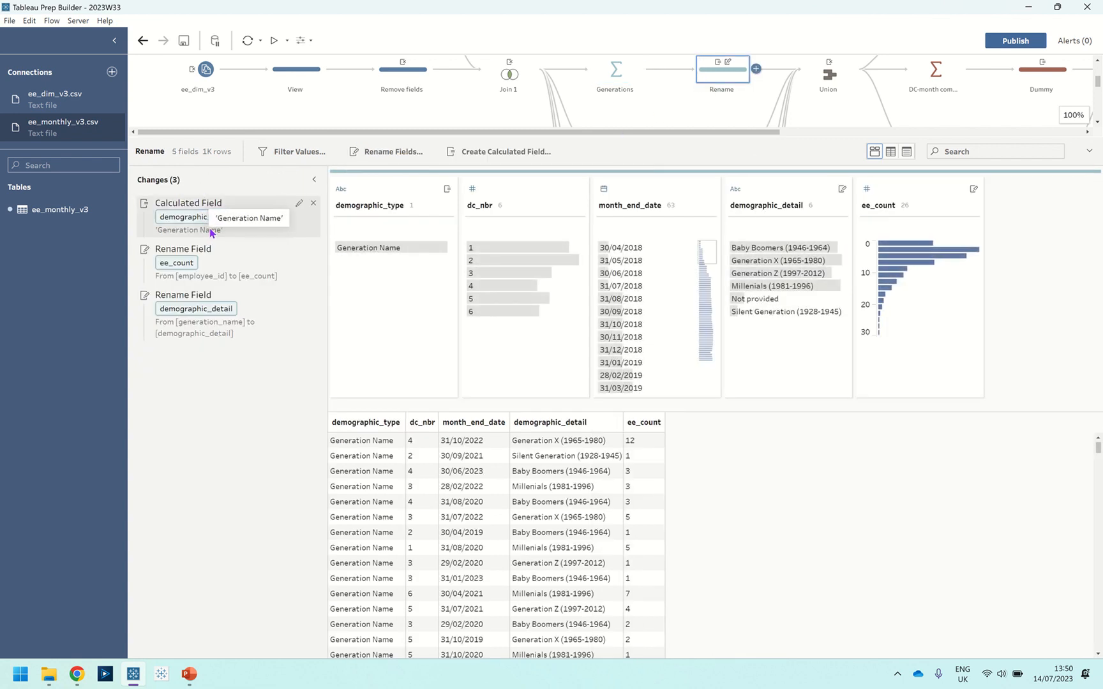
pyautogui.click(298, 204)
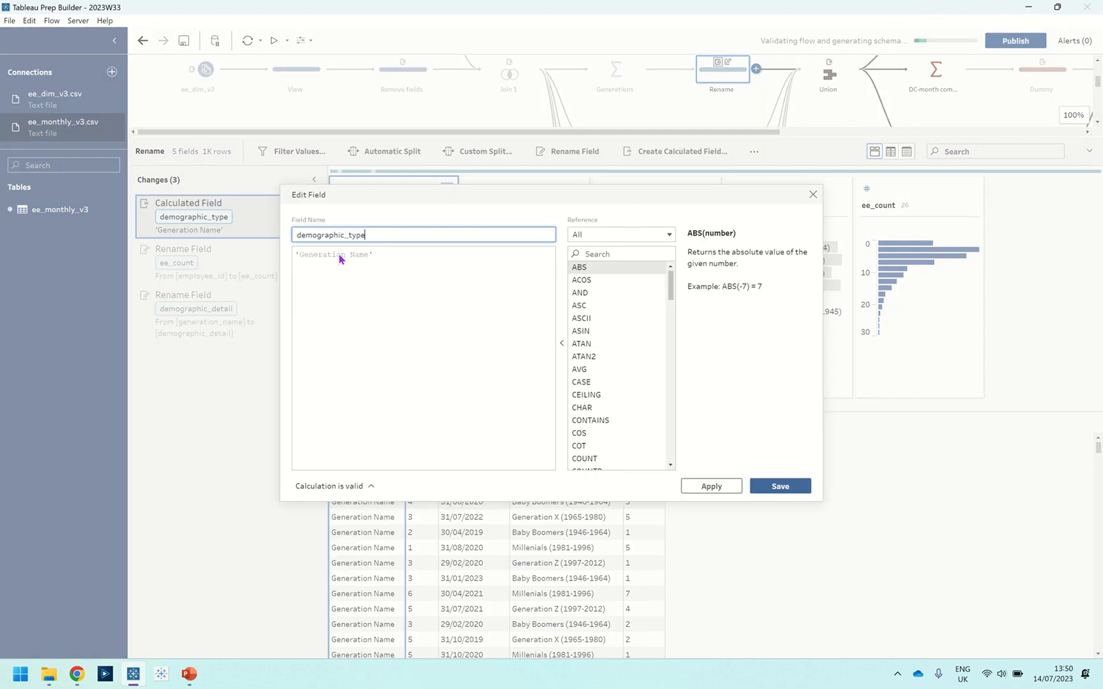
pyautogui.click(813, 192)
pyautogui.moveTo(751, 140); pyautogui.dragTo(681, 199)
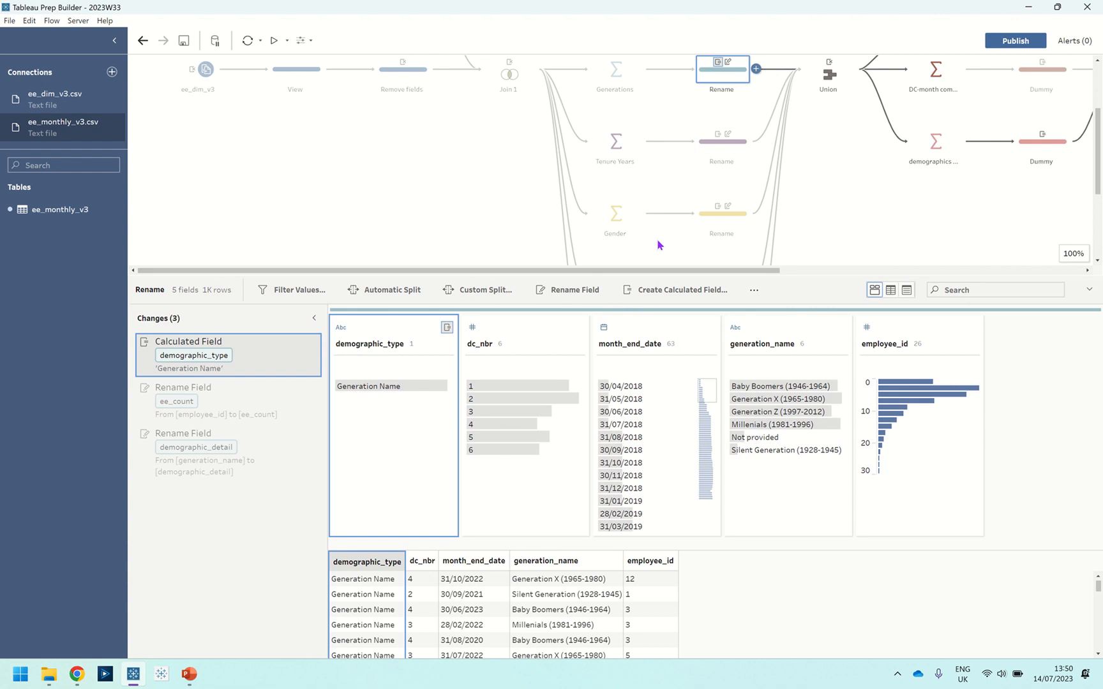
pyautogui.moveTo(654, 278); pyautogui.dragTo(651, 169)
pyautogui.click(201, 293)
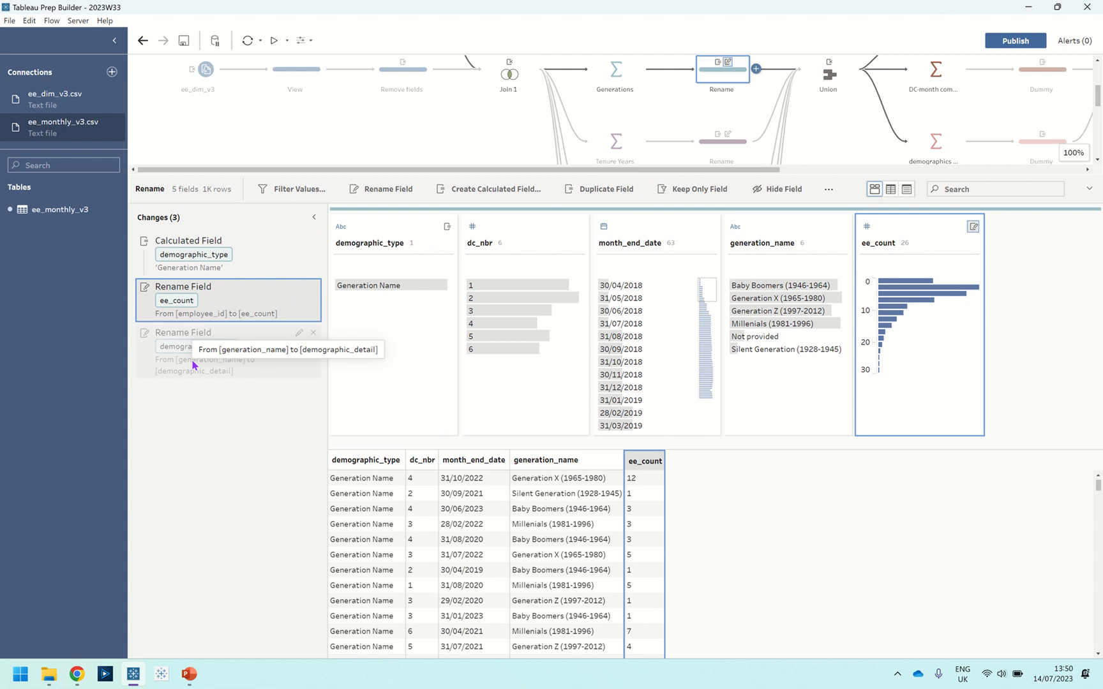
pyautogui.click(235, 370)
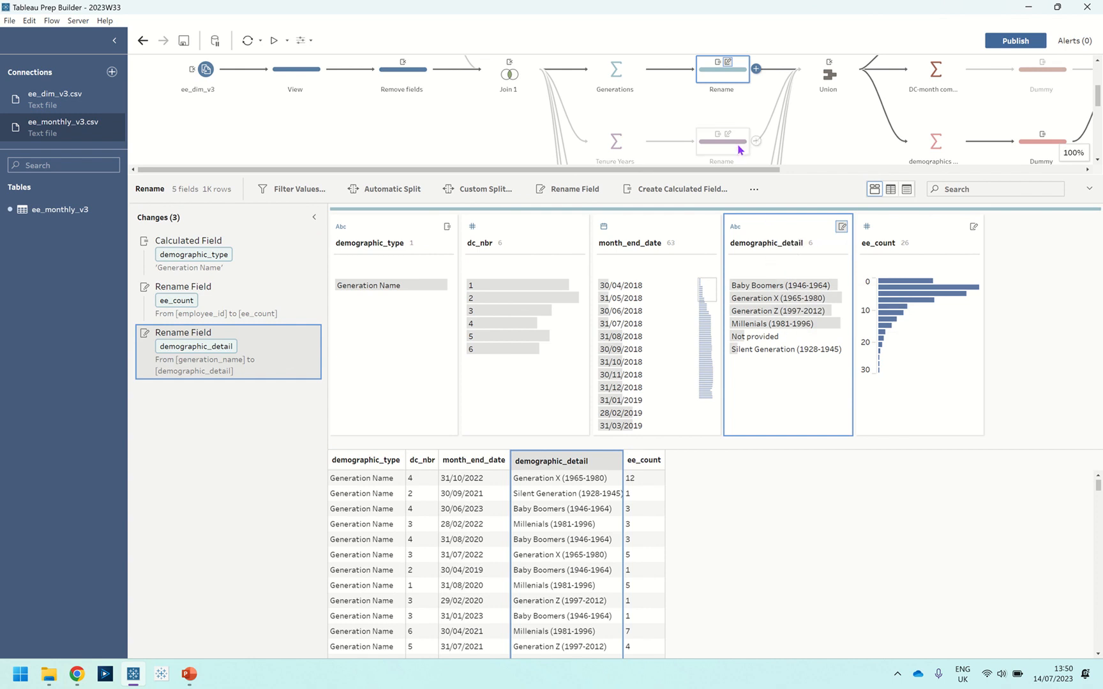
# - Inspect the Union step's combined results, its list of changes and its input settings
pyautogui.scroll(-3, 760, 144)
pyautogui.scroll(3, 781, 134)
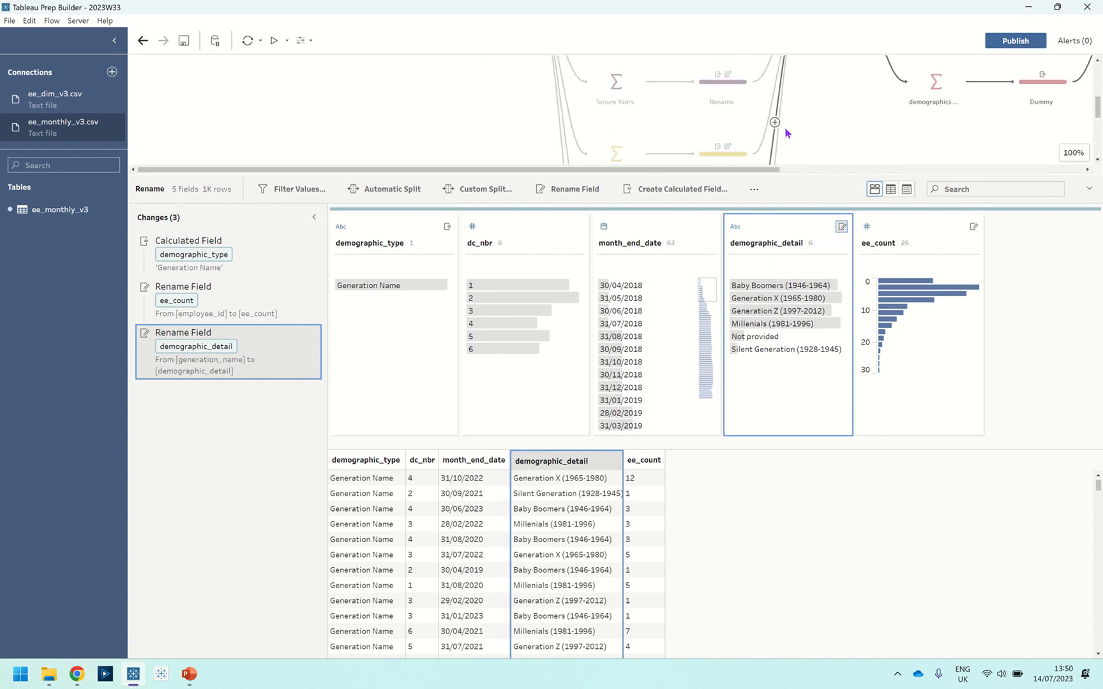
pyautogui.click(812, 85)
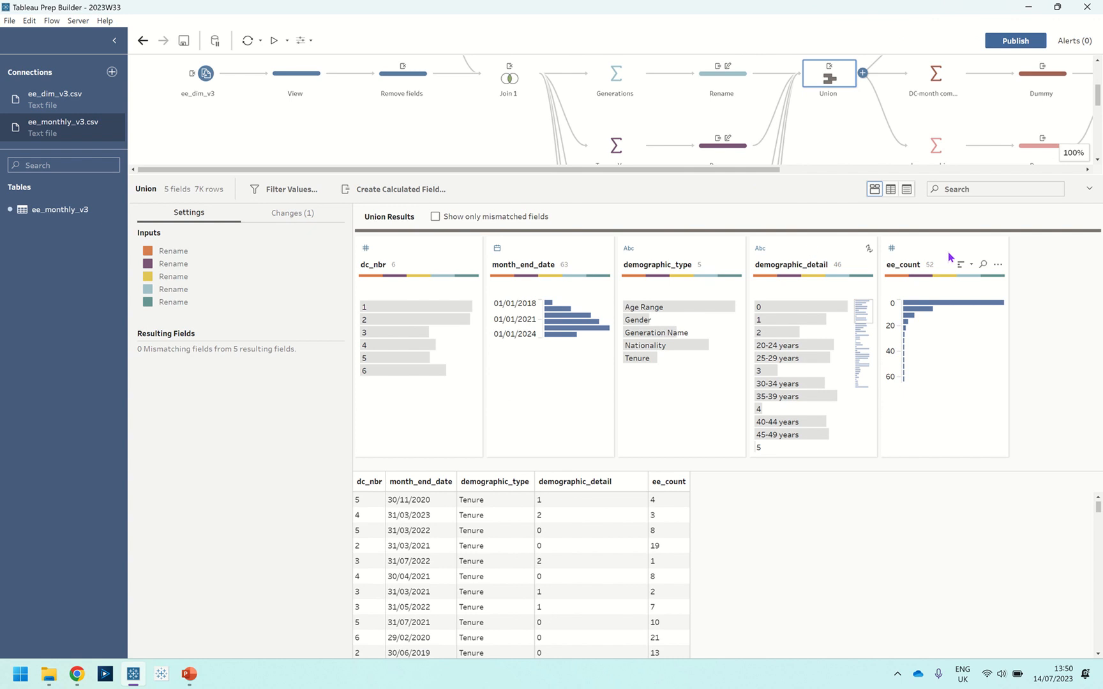
pyautogui.click(278, 213)
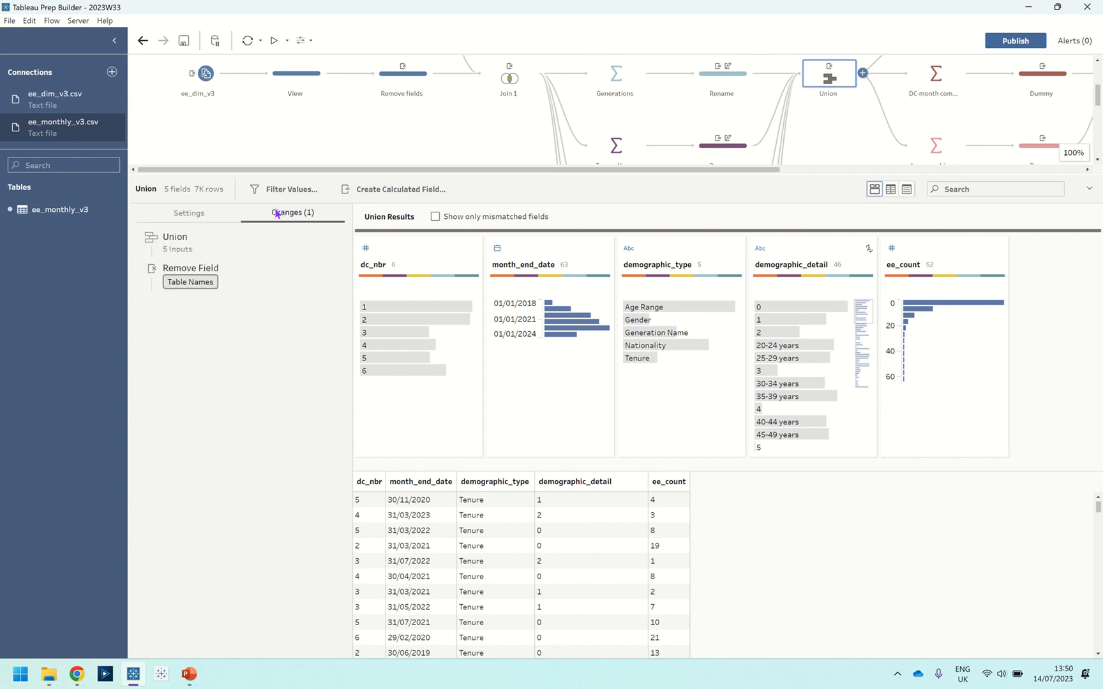
pyautogui.click(195, 213)
# - Examine the grouped fields in the DC-month combinations aggregation and in the demographics combinations aggregation
pyautogui.moveTo(465, 169); pyautogui.dragTo(699, 169)
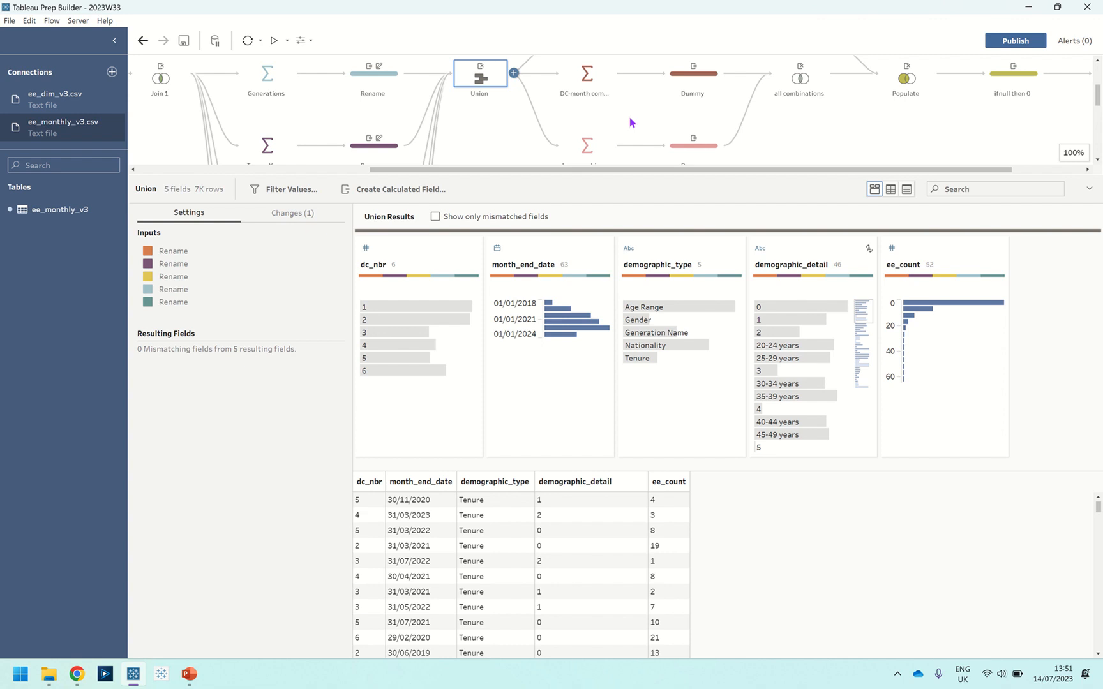
pyautogui.click(630, 122)
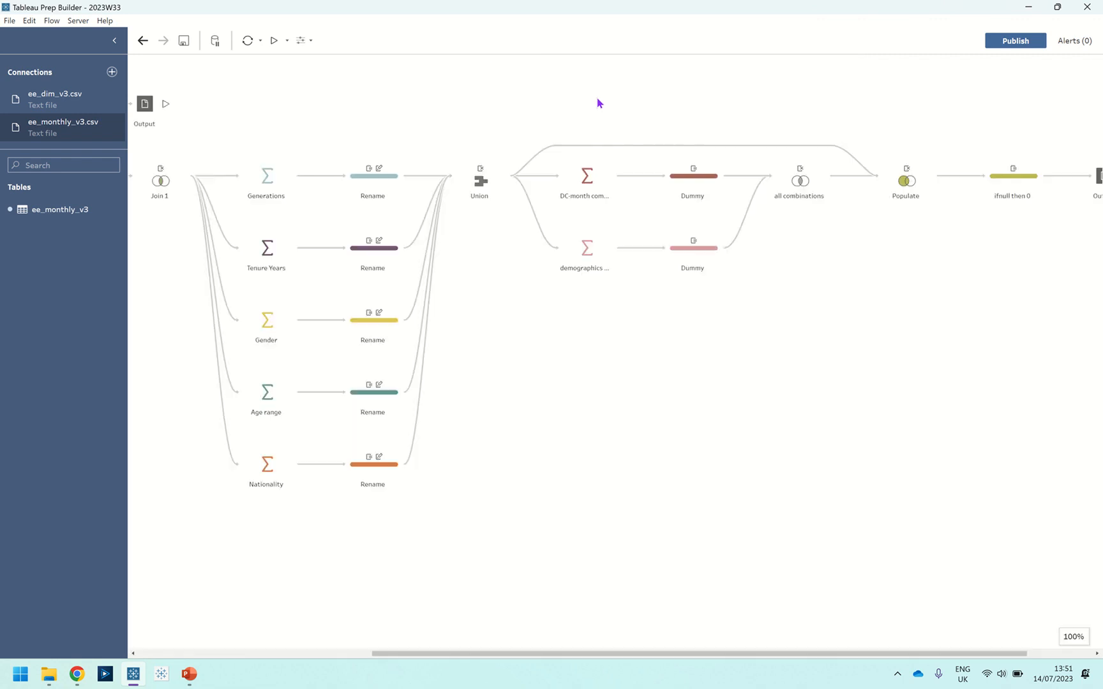
pyautogui.click(586, 175)
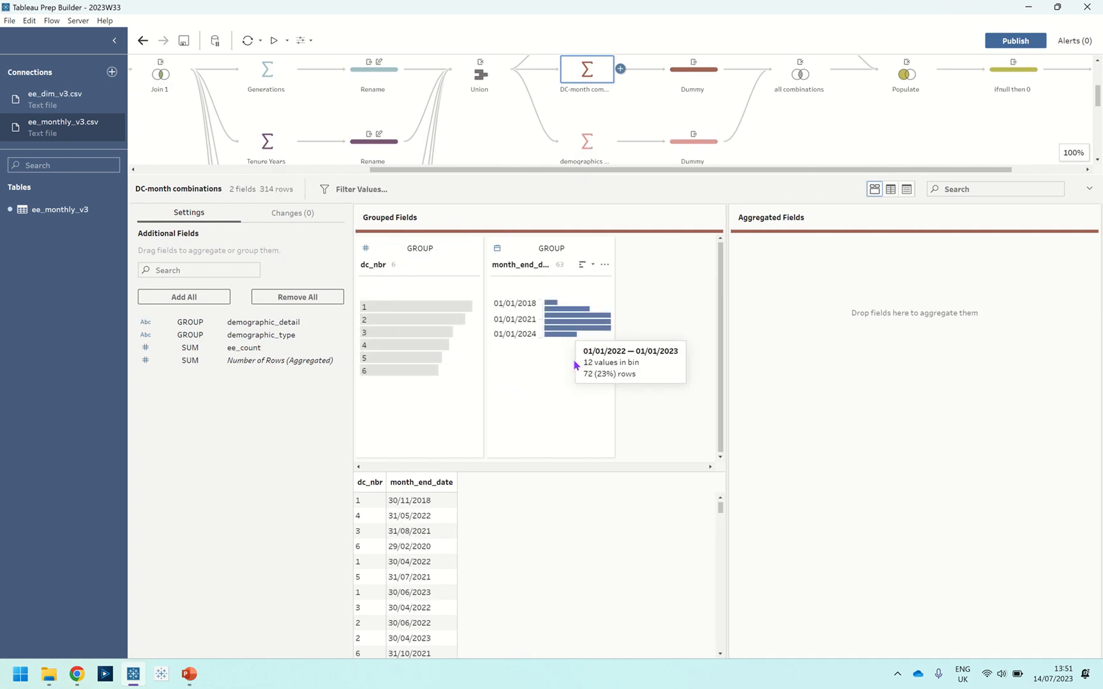
pyautogui.click(603, 149)
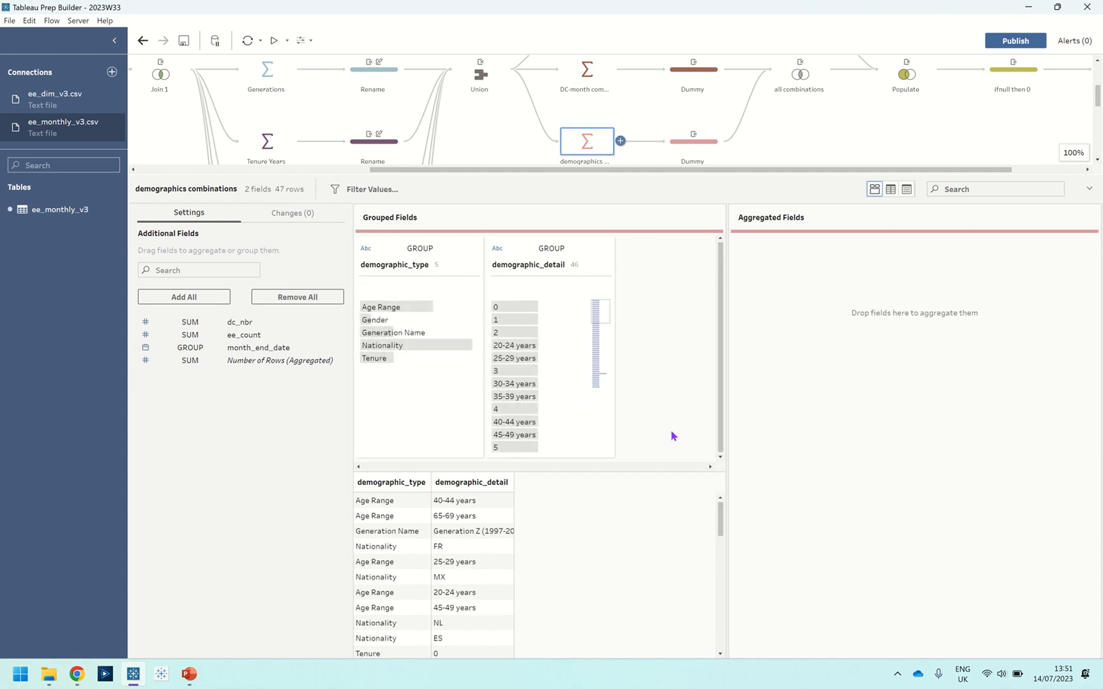
# - Check the Dummy calculation in the demographics branch and how the all combinations join uses it in its clause
pyautogui.click(704, 148)
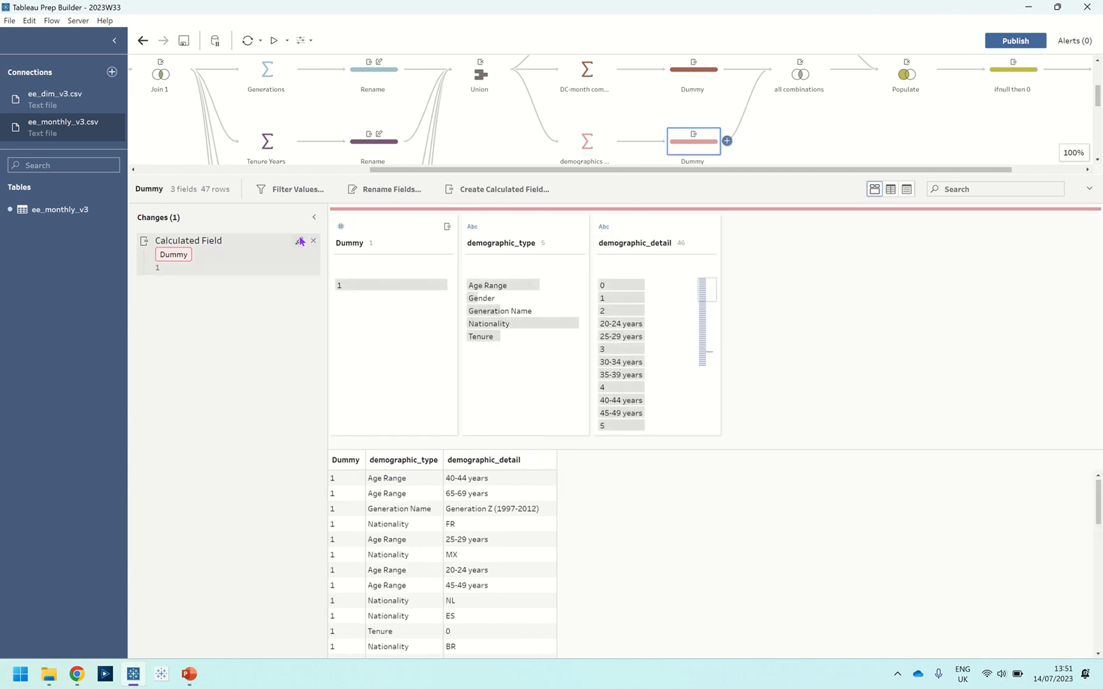
pyautogui.click(298, 238)
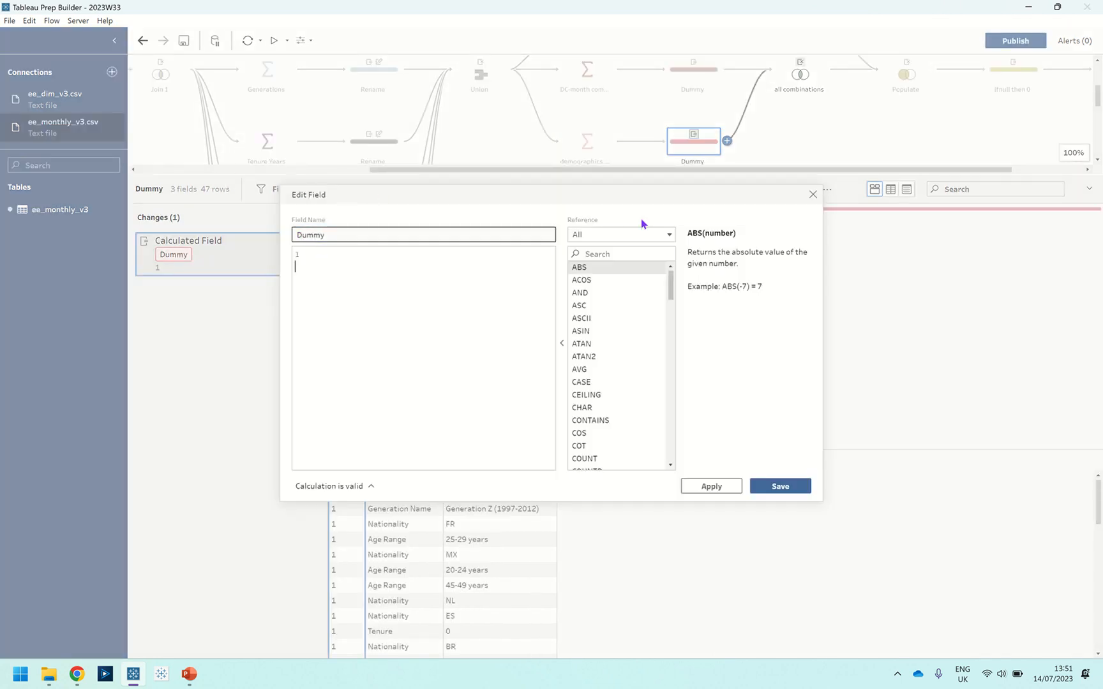
pyautogui.click(813, 195)
pyautogui.click(801, 75)
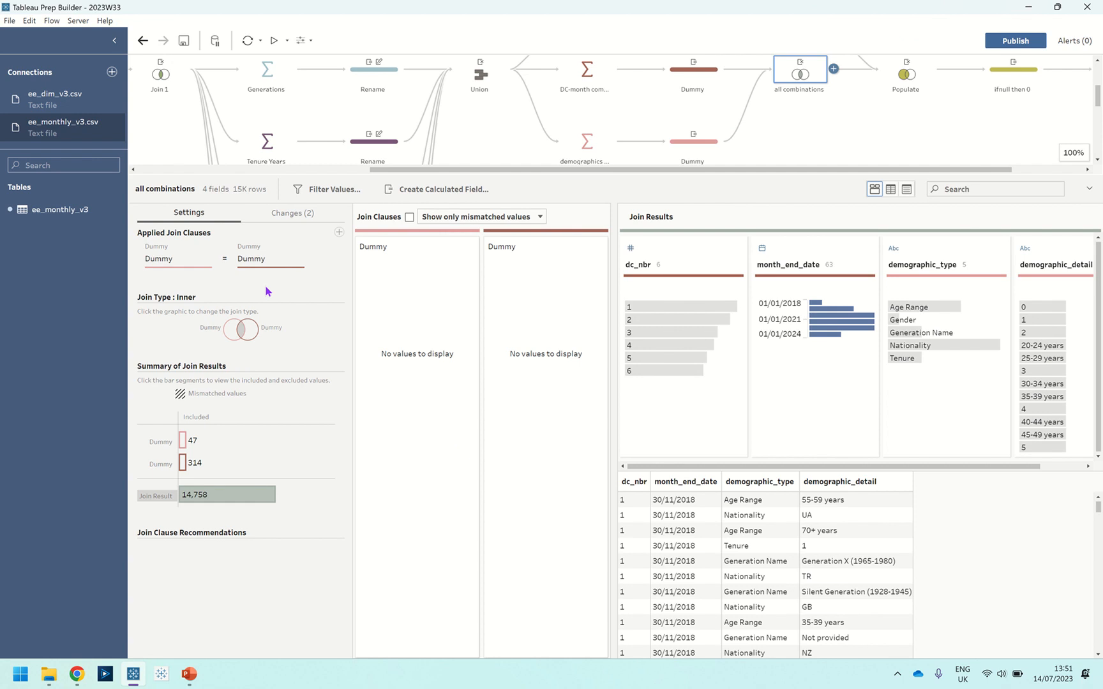
pyautogui.click(228, 500)
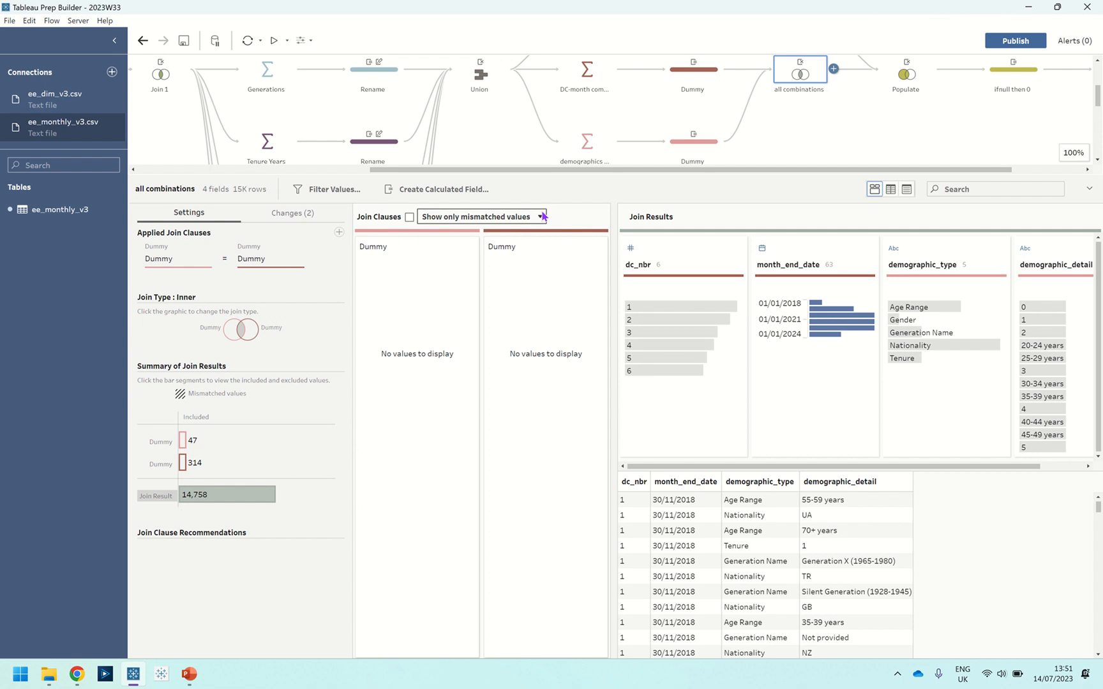
# - Review all join clauses and the join type of the Populate step, and highlight the null ee_count rows in its results
pyautogui.click(906, 74)
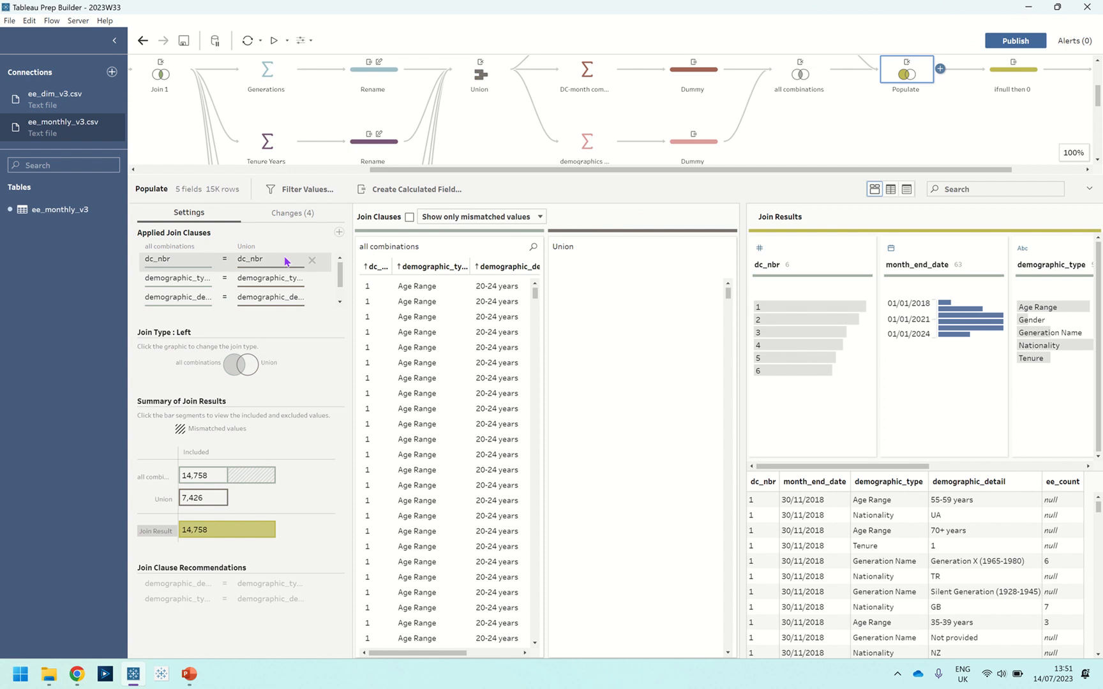
pyautogui.scroll(-2, 291, 273)
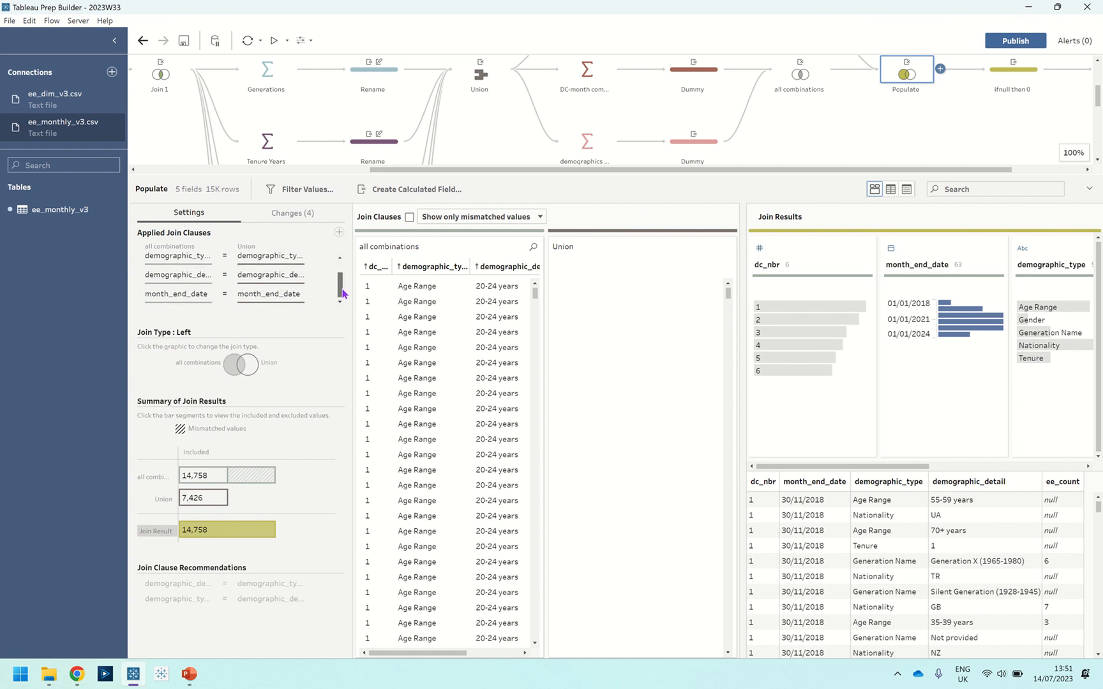
pyautogui.scroll(1, 303, 287)
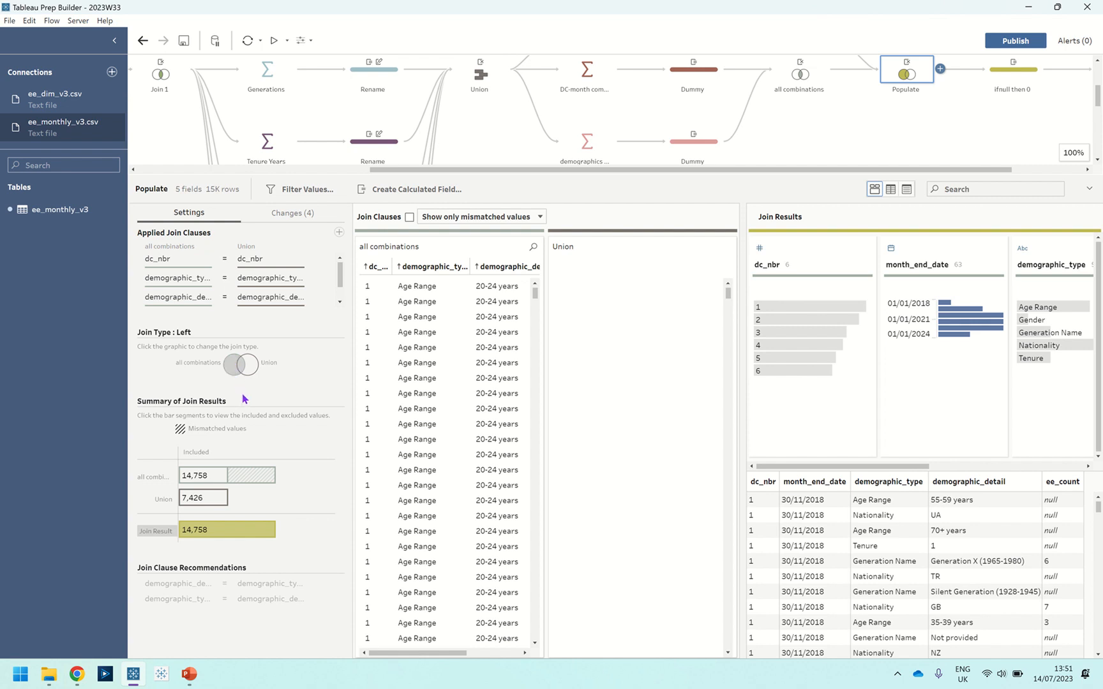
pyautogui.moveTo(254, 476)
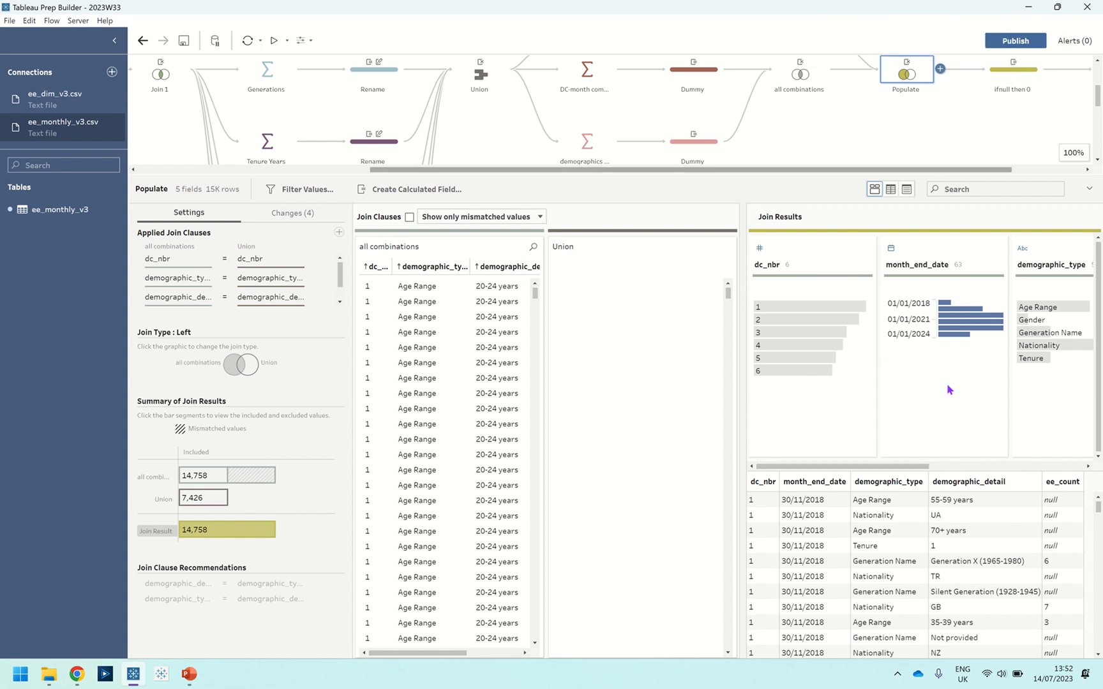
pyautogui.moveTo(919, 467); pyautogui.dragTo(1072, 468)
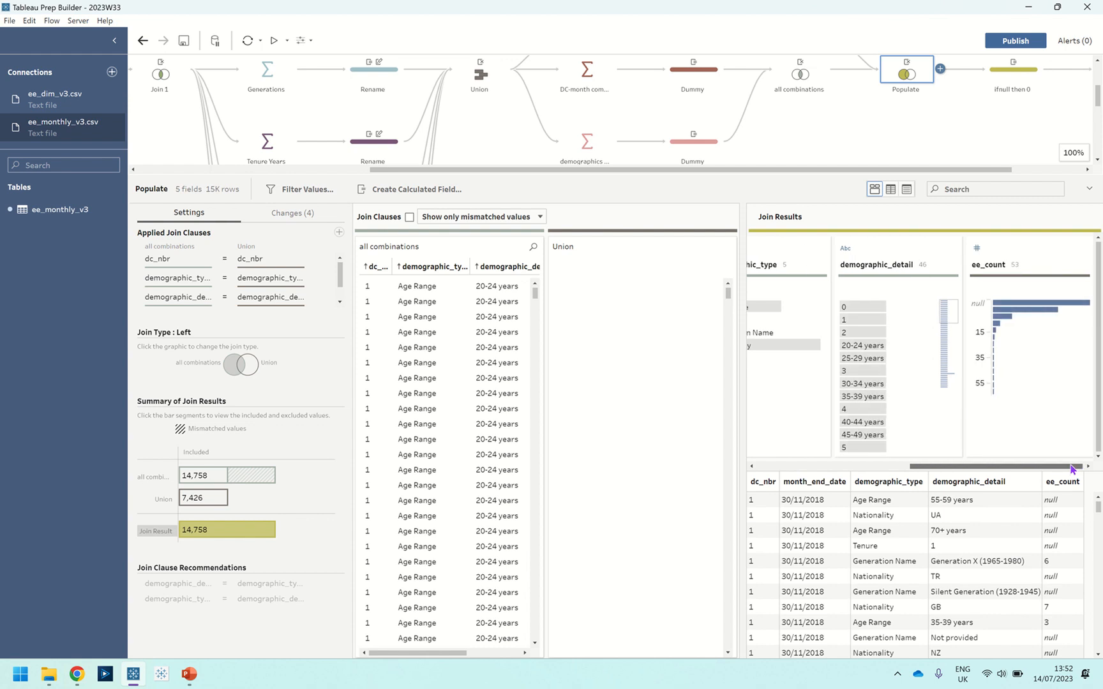
pyautogui.click(1020, 306)
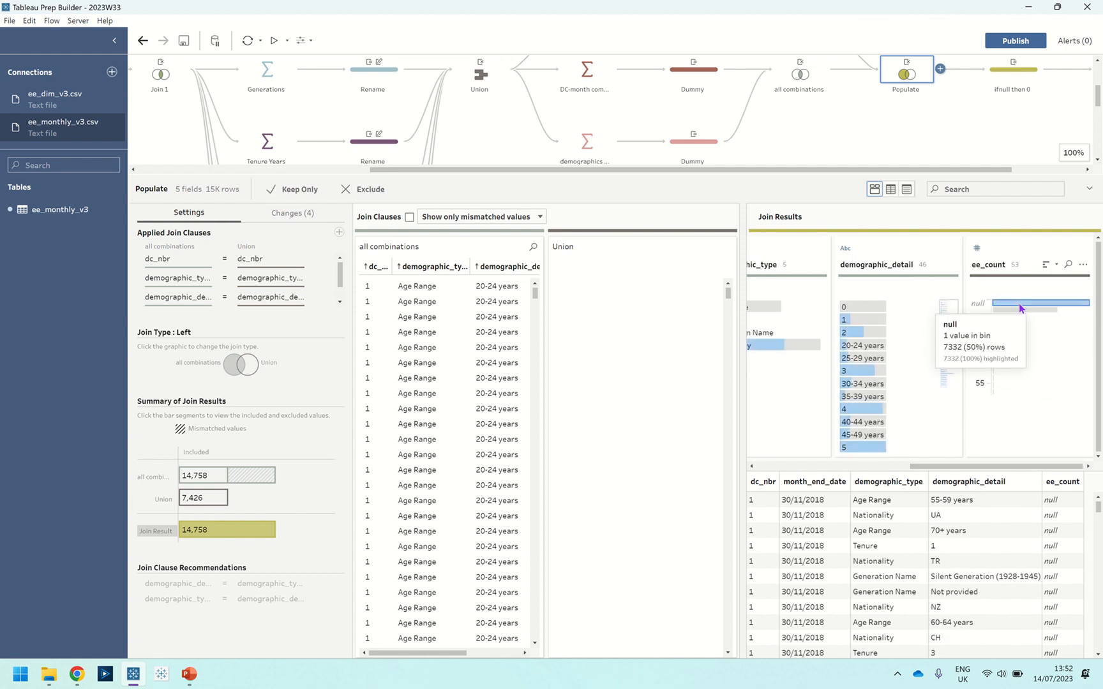
# - Inspect the ee_count calculation in the ifnull then 0 step and check the lowest bin of ee_count values
pyautogui.click(1018, 81)
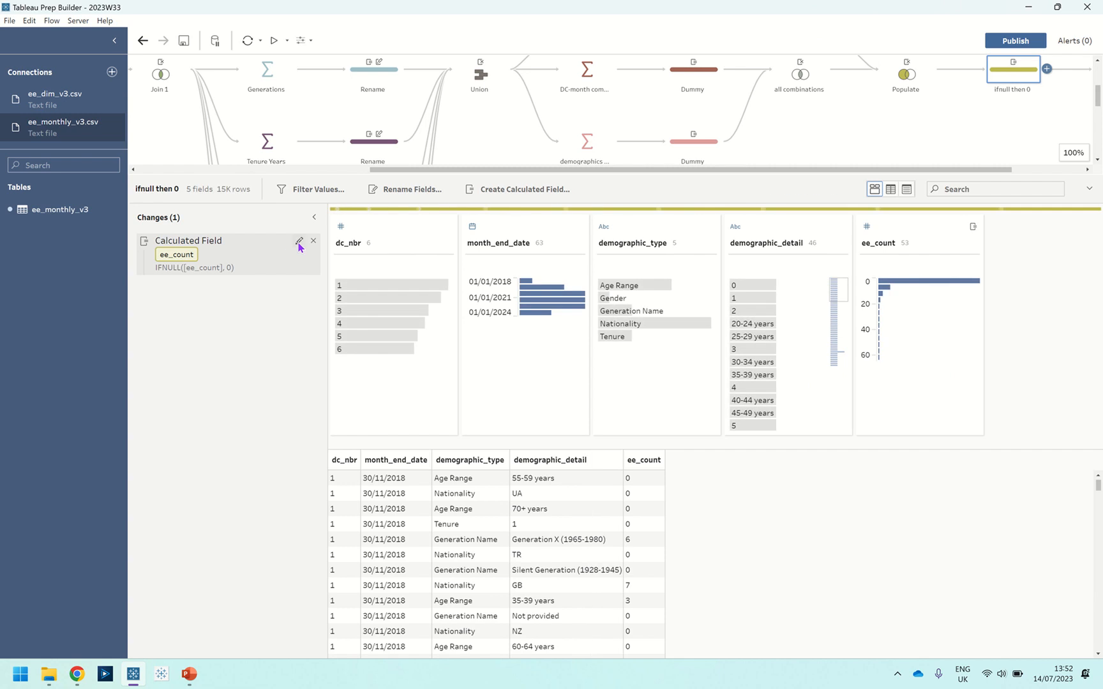
pyautogui.click(298, 241)
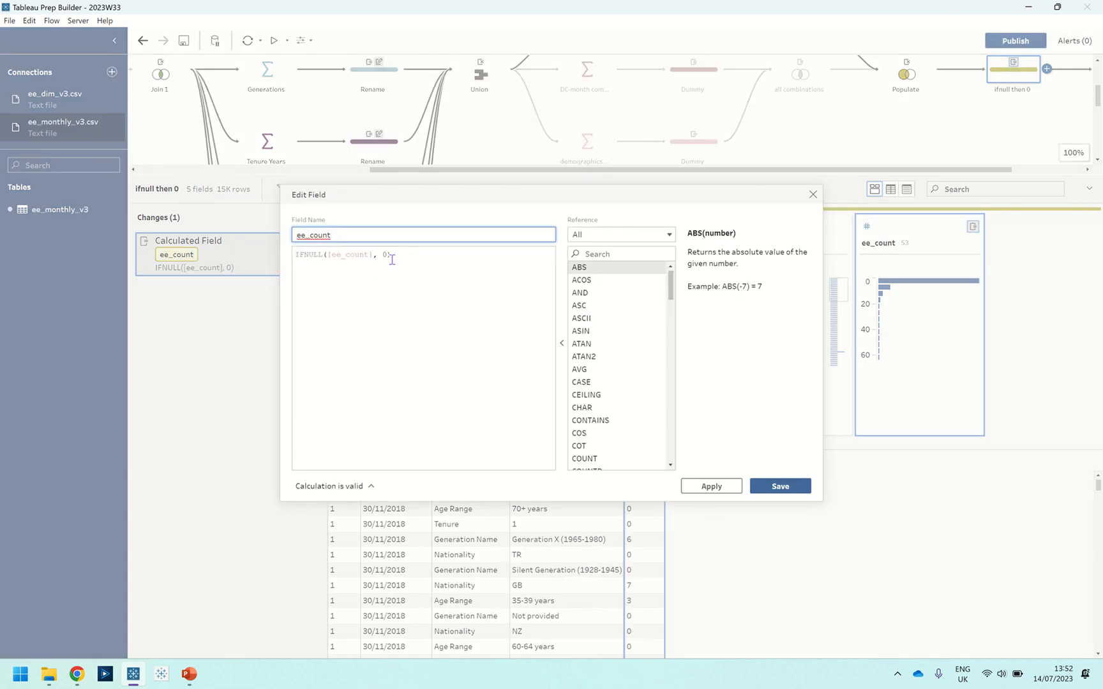
pyautogui.click(812, 194)
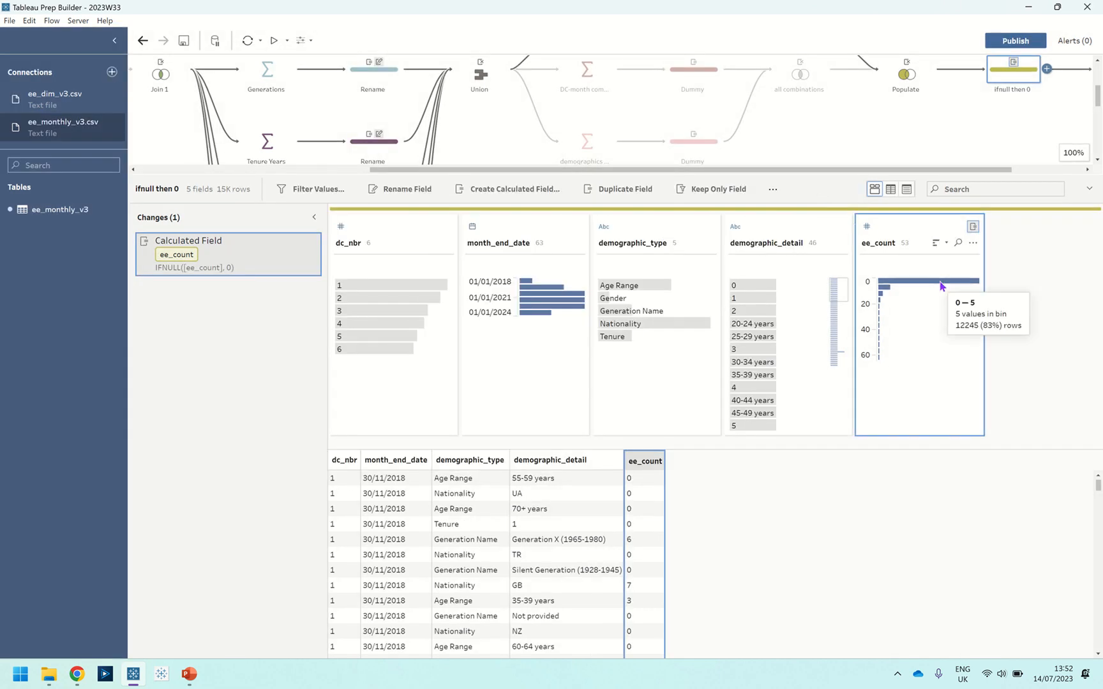
pyautogui.click(941, 285)
pyautogui.click(941, 285)
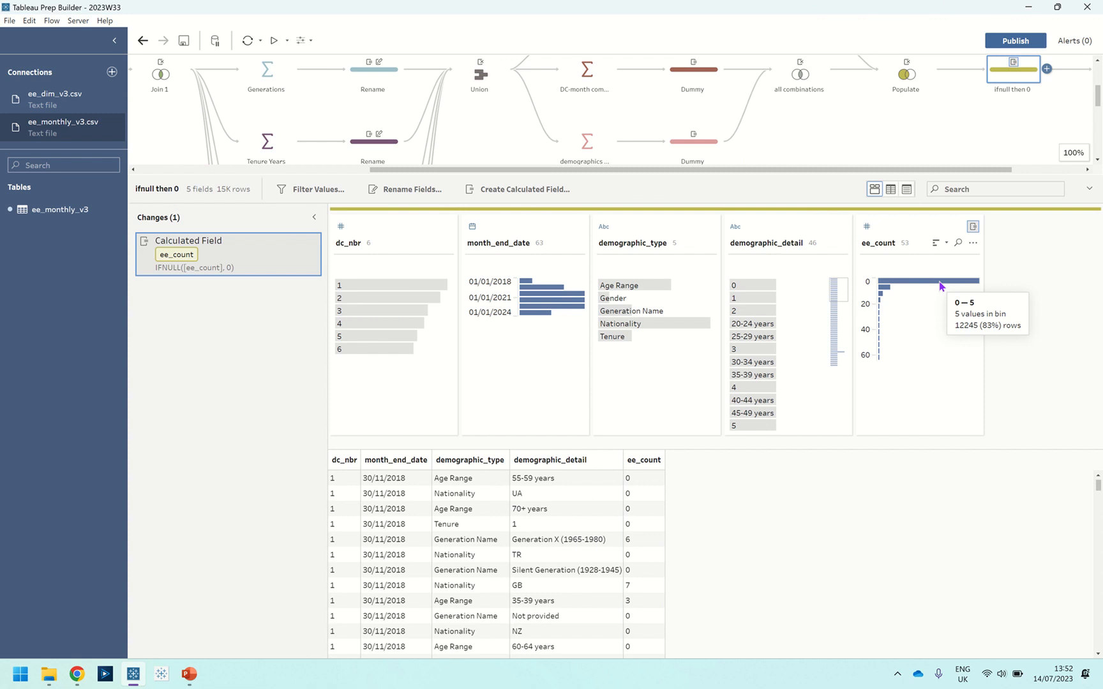
# - Inspect the Output 2 file settings and data preview, then deselect it to show the whole flow
pyautogui.moveTo(919, 169); pyautogui.dragTo(990, 169)
pyautogui.click(988, 82)
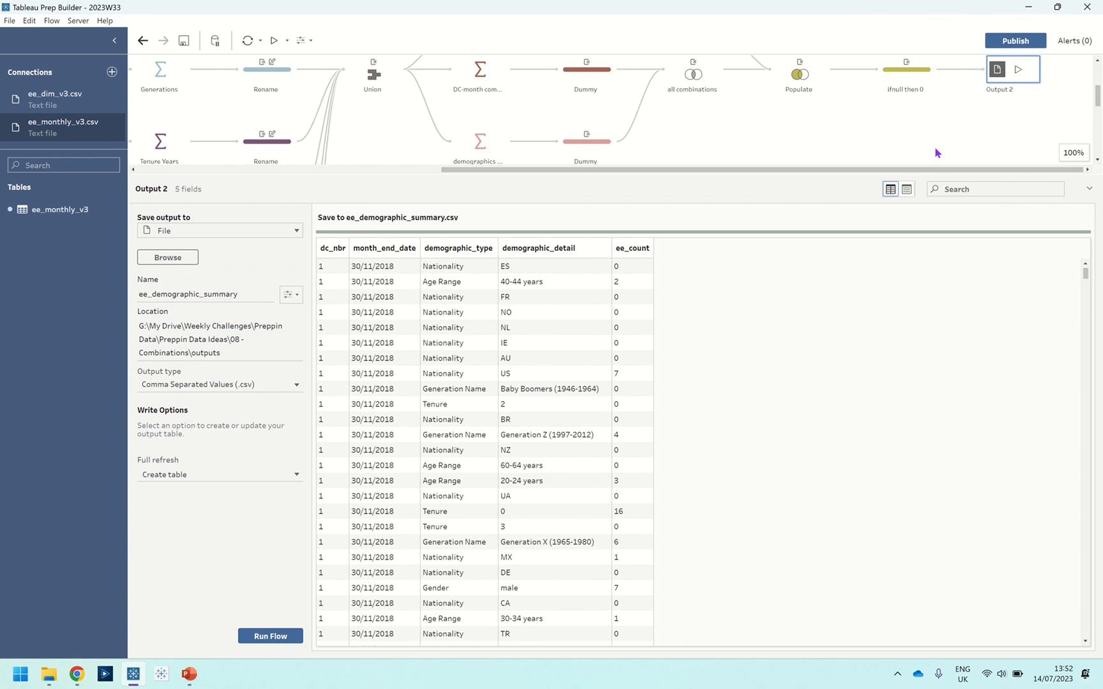
pyautogui.click(936, 152)
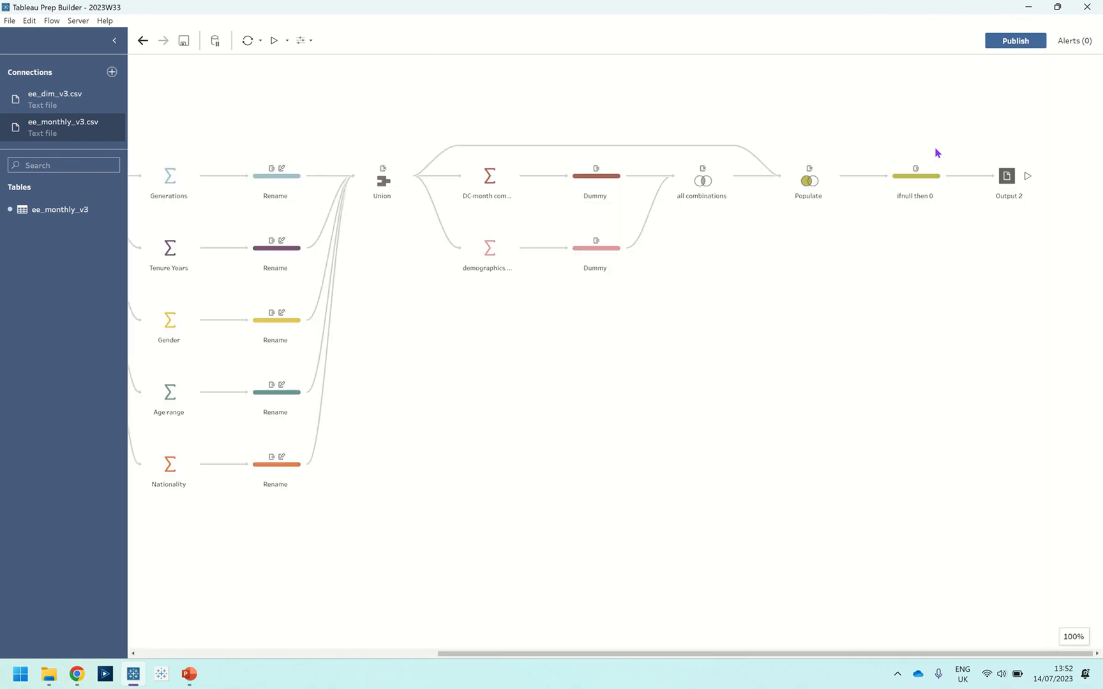